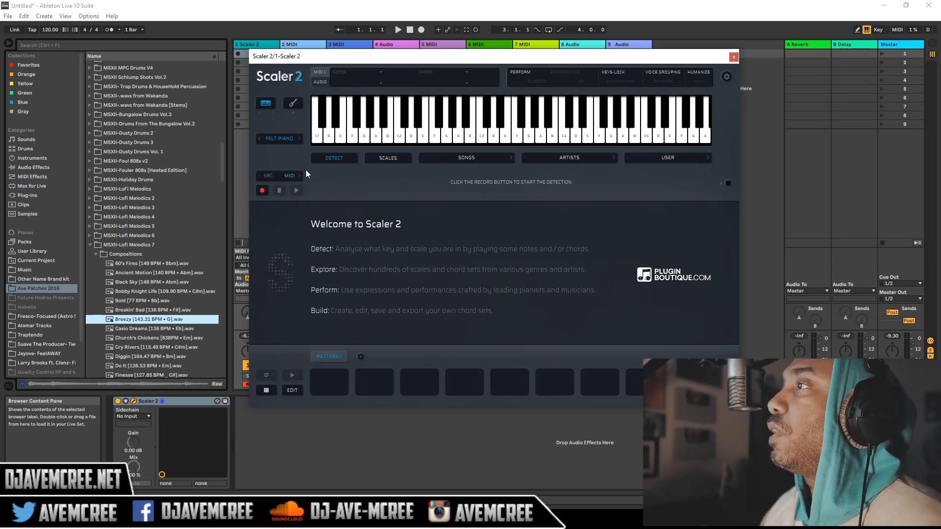
Set the detection source to audio and detect the chords of the sample Breezy [143.31 BPM • G].wav, replacing the current detection.
{"action": "left_click", "coordinate": [292, 176]}
{"action": "left_click", "coordinate": [278, 197]}
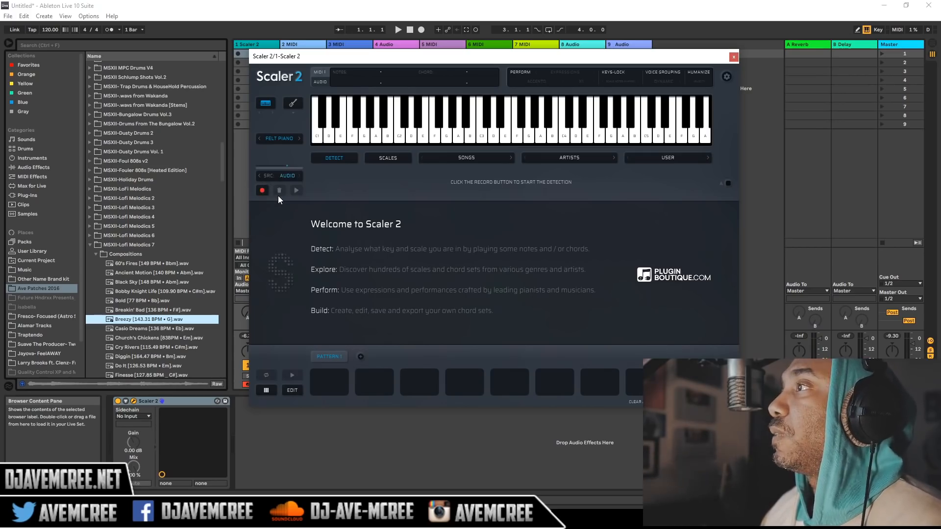
{"action": "left_click", "coordinate": [148, 319]}
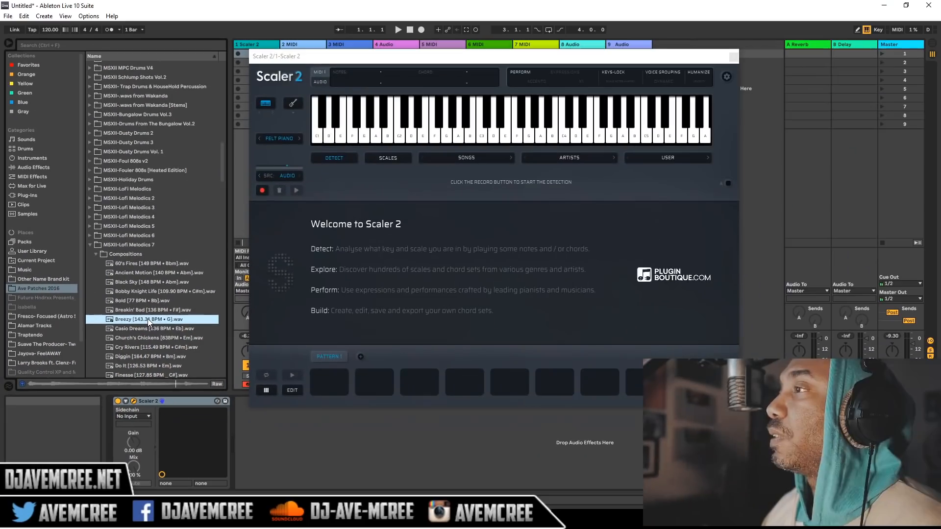
{"action": "left_click_drag", "start_coordinate": [148, 318], "coordinate": [401, 190]}
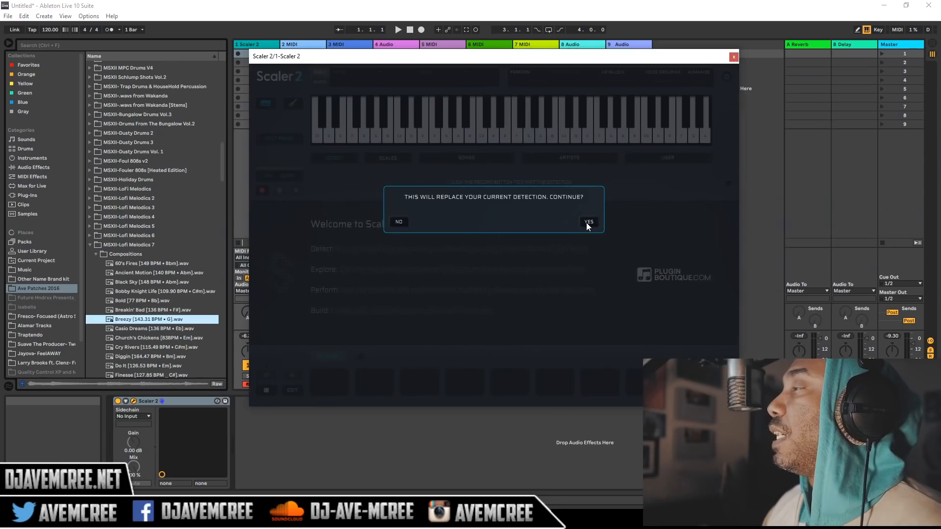
{"action": "left_click", "coordinate": [738, 303]}
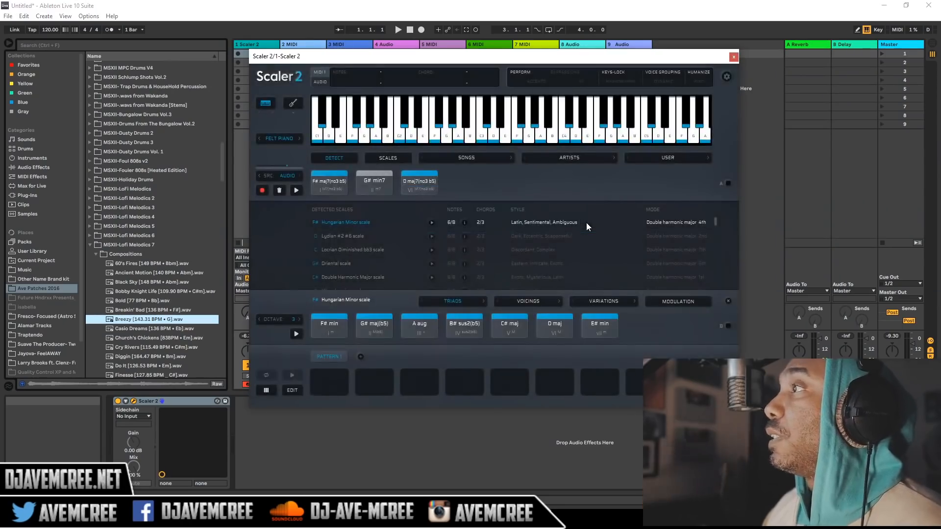
Audition the chords detected from the audio sample and clear the detection.
{"action": "left_click", "coordinate": [373, 188]}
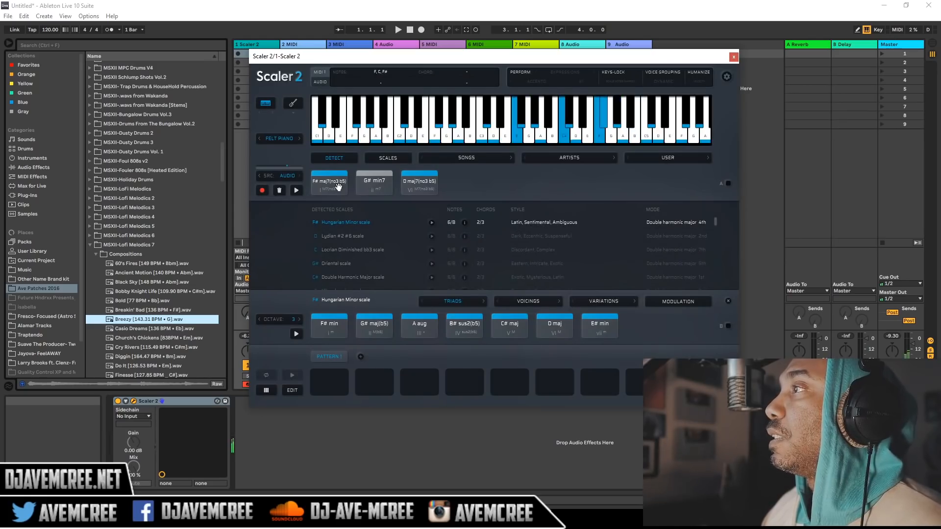
{"action": "left_click", "coordinate": [426, 182]}
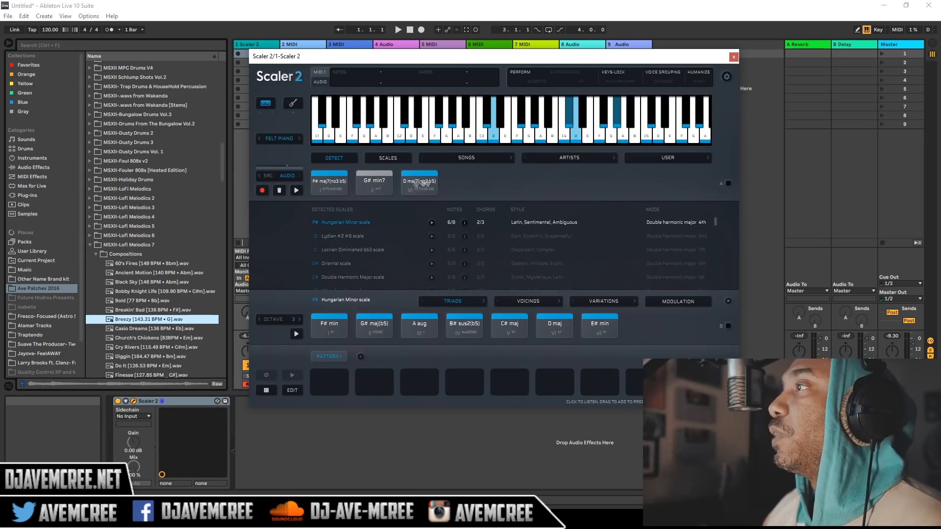
{"action": "left_click", "coordinate": [383, 172]}
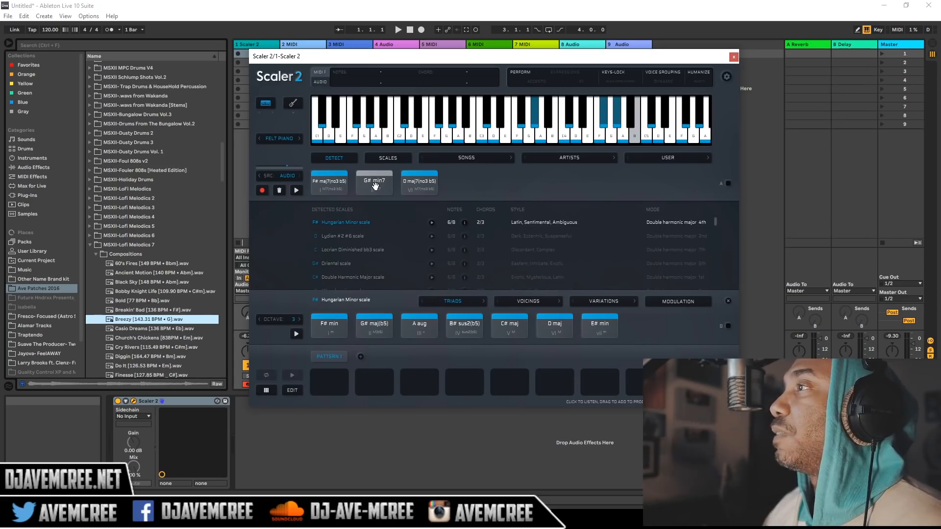
{"action": "left_click", "coordinate": [279, 191]}
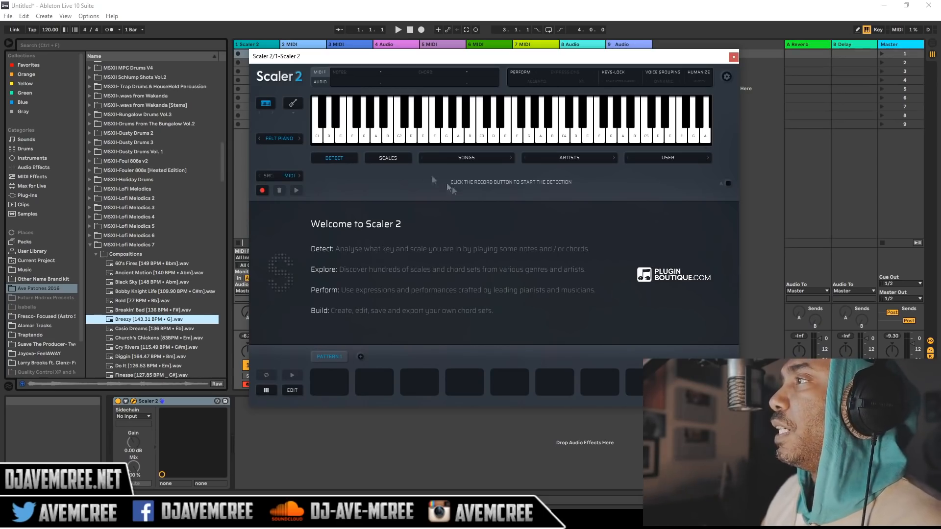
Record a MIDI chord detection in Detect mode with C maj, F maj, E min, D min, C maj, A min and G maj.
{"action": "left_click", "coordinate": [393, 161]}
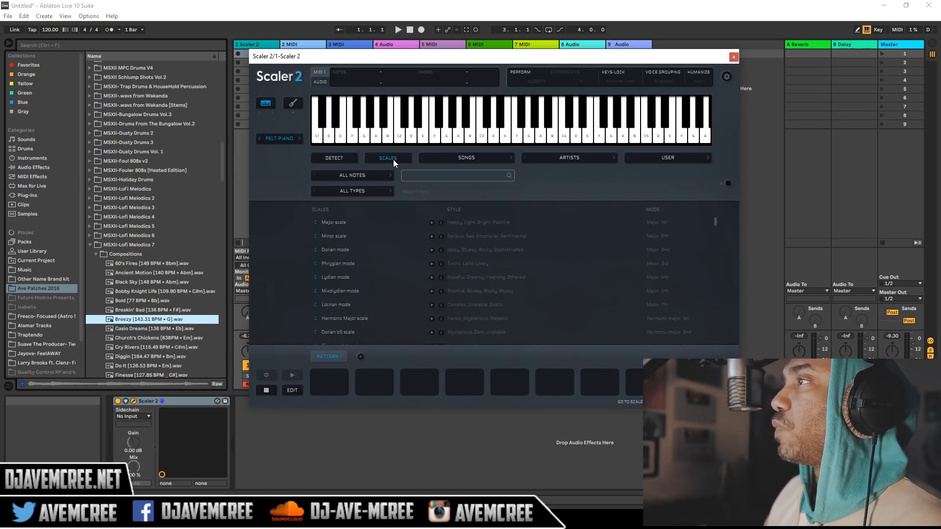
{"action": "left_click", "coordinate": [343, 158]}
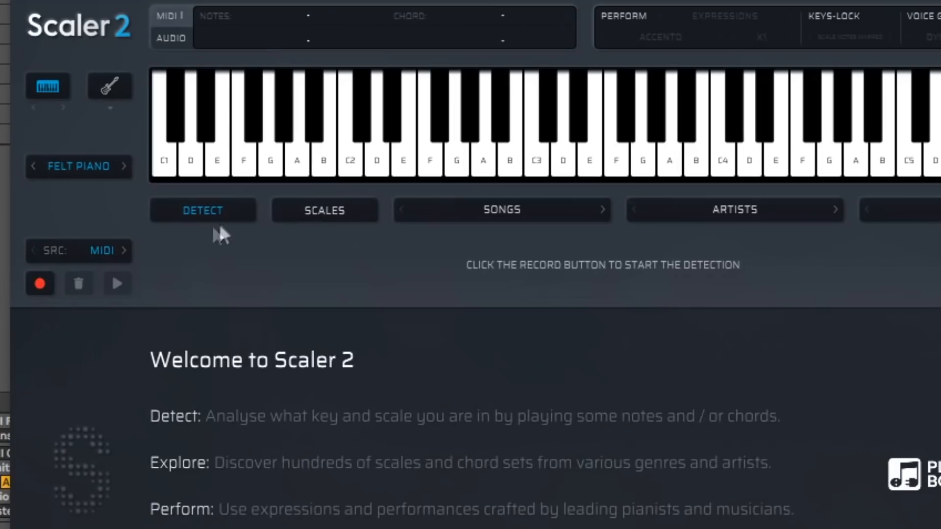
{"action": "left_click", "coordinate": [40, 283]}
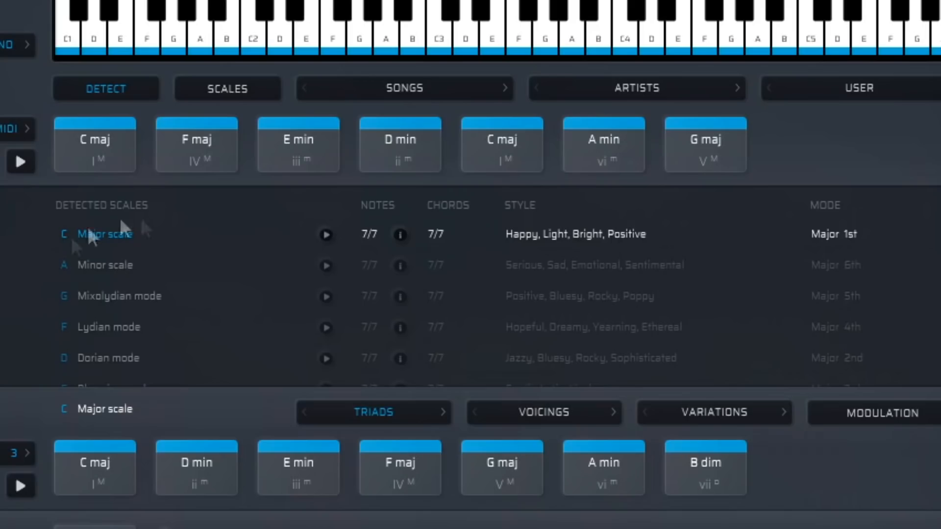
Preview the notes of the detected C Major scale, A Minor scale and G Mixolydian mode.
{"action": "left_click", "coordinate": [325, 235]}
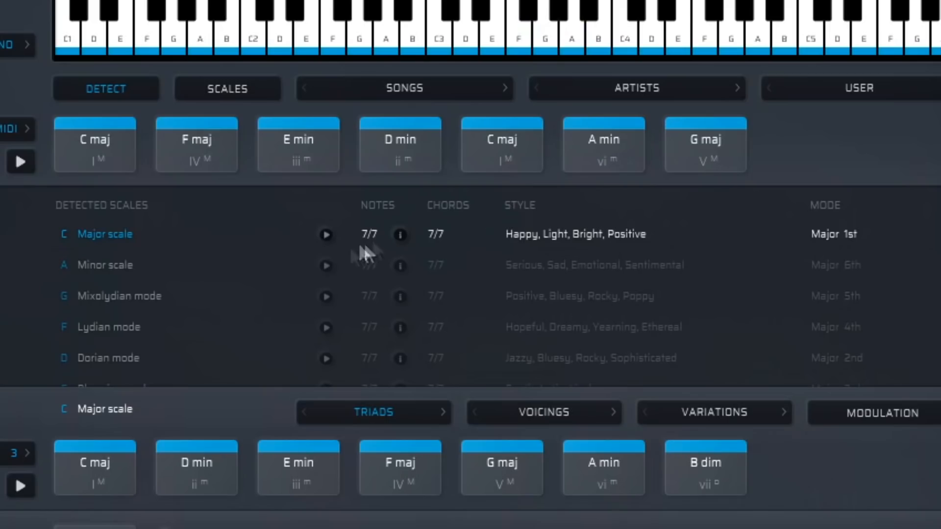
{"action": "left_click", "coordinate": [327, 267]}
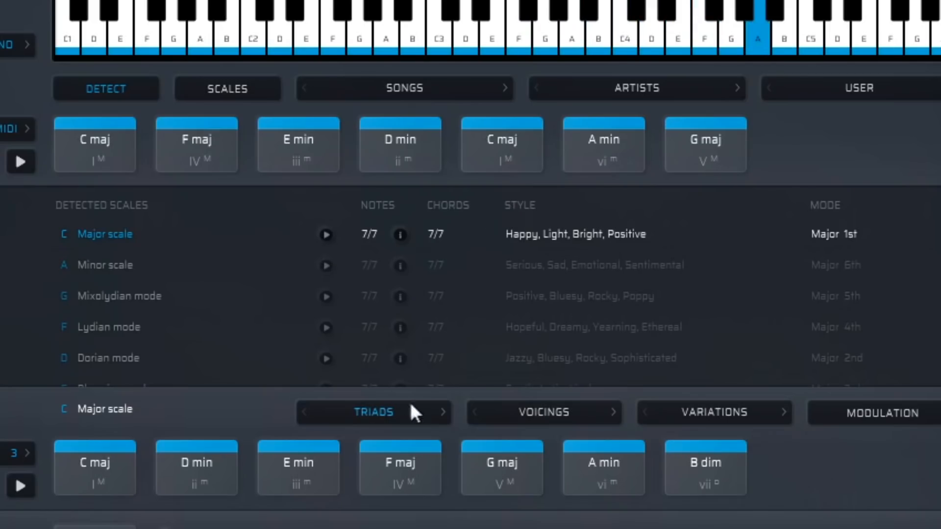
{"action": "left_click", "coordinate": [329, 298]}
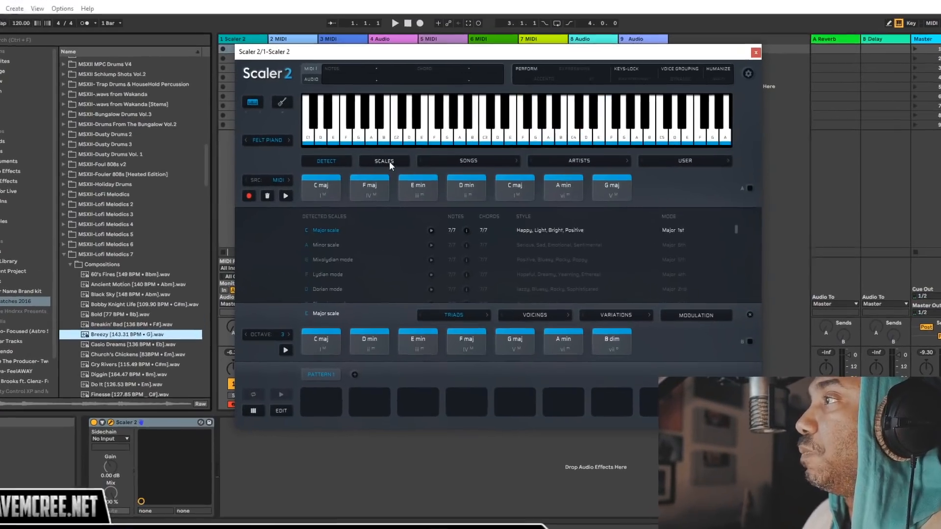
Search the scale library for "g major".
{"action": "left_click", "coordinate": [387, 157]}
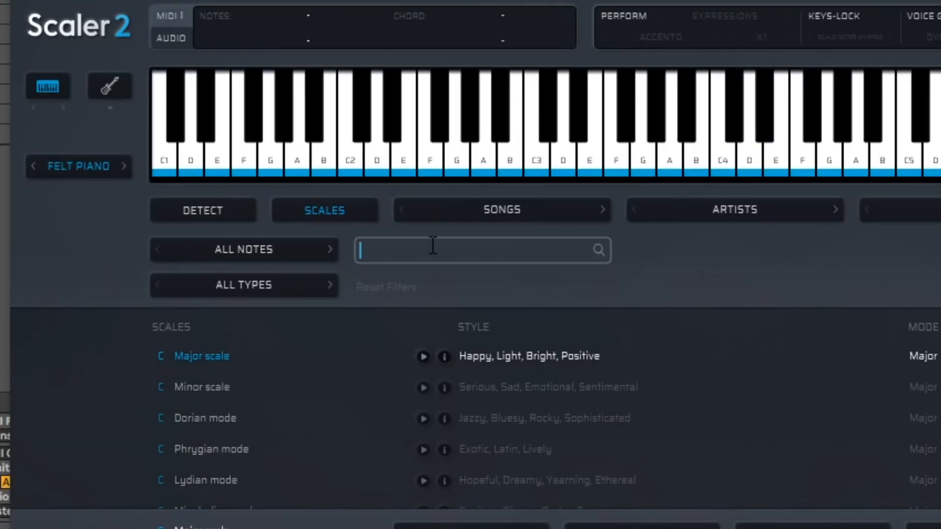
{"action": "type", "text": "g m"}
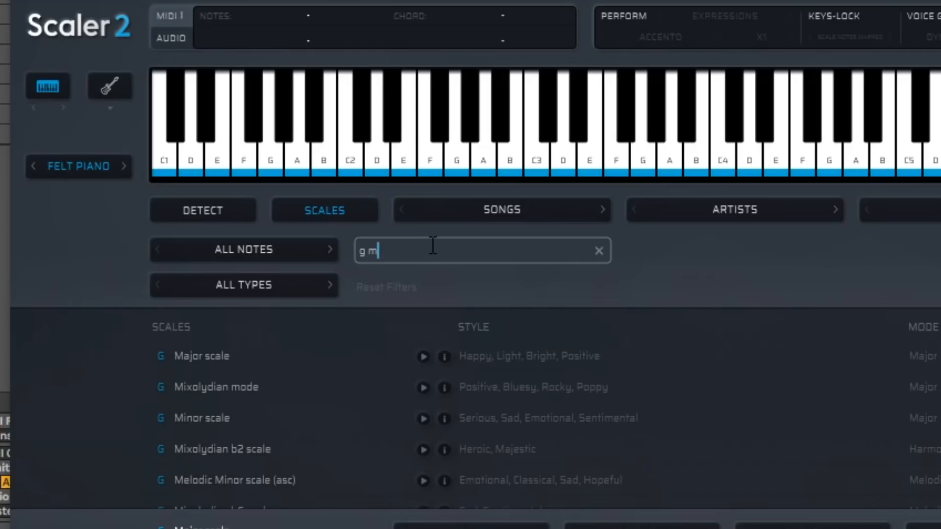
{"action": "type", "text": "ajor"}
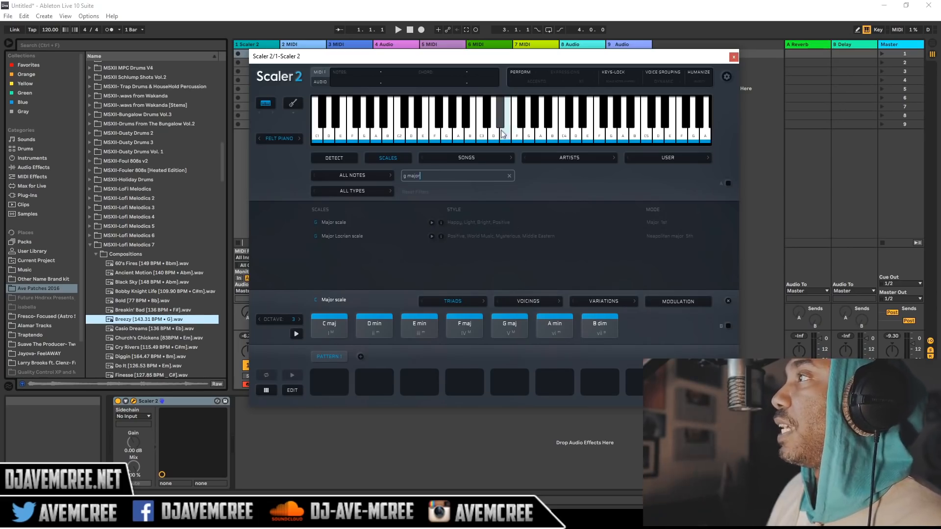
Move the Scaler 2 window aside and enlarge it.
{"action": "left_click_drag", "start_coordinate": [480, 60], "coordinate": [251, 26]}
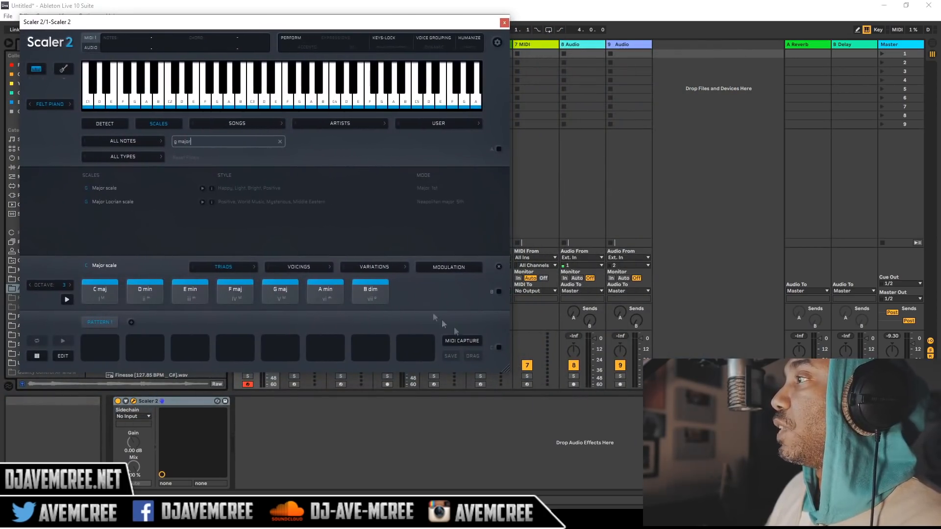
{"action": "left_click_drag", "start_coordinate": [506, 370], "coordinate": [559, 454]}
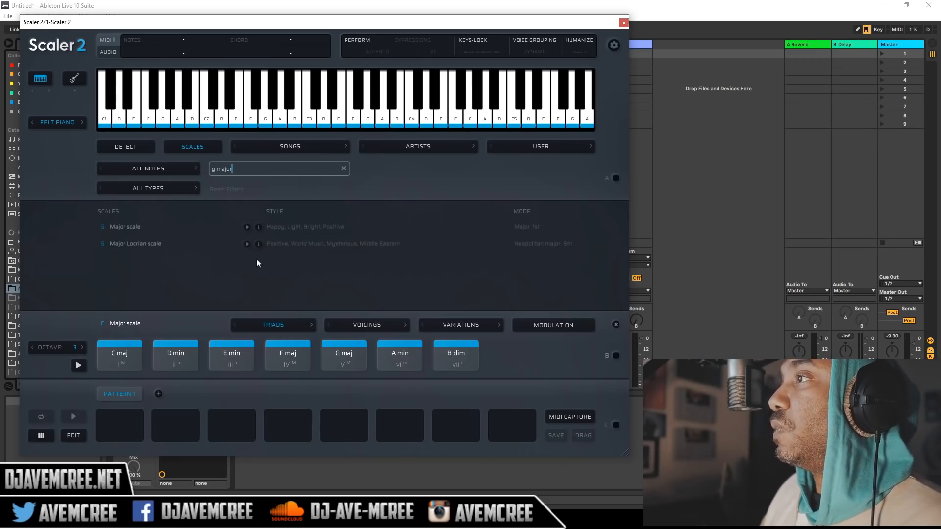
Listen to the notes of the G Major scale and clear the scale search.
{"action": "left_click", "coordinate": [248, 231]}
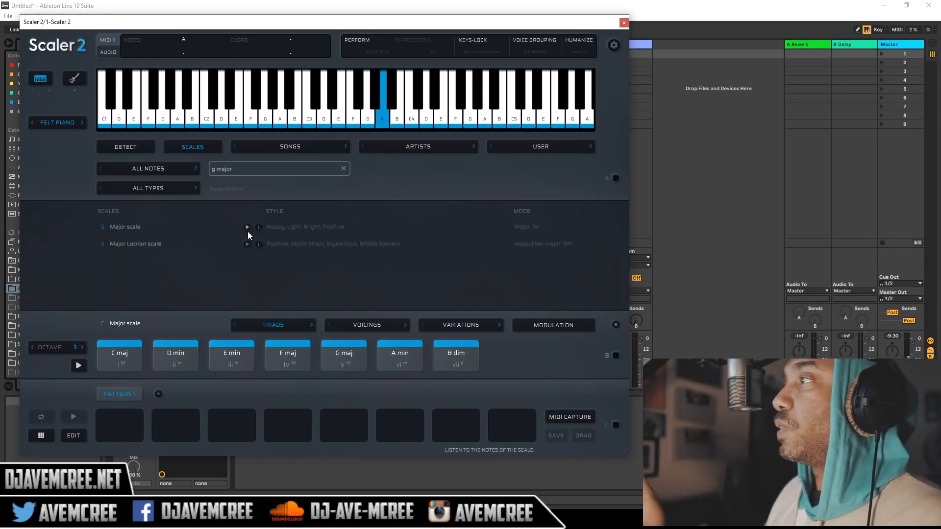
{"action": "left_click", "coordinate": [343, 169]}
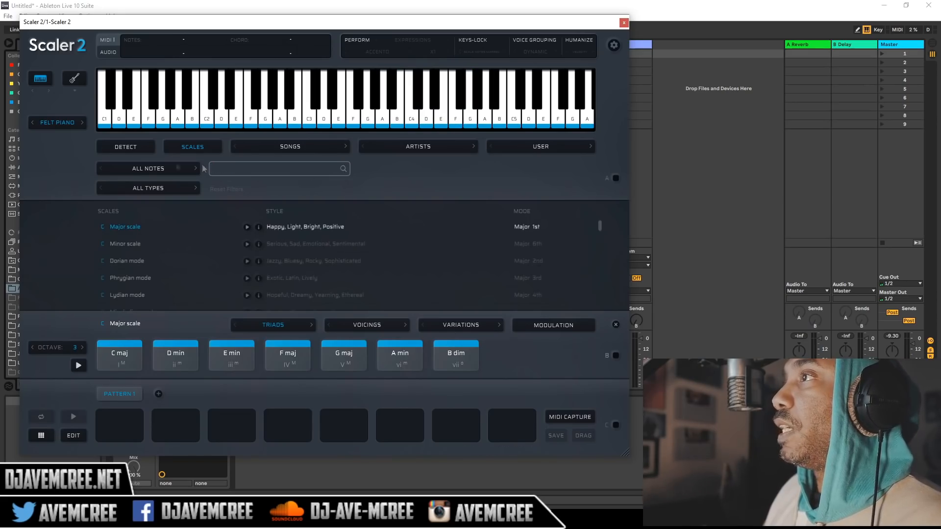
Try the Super Saw sound on the C Major scale, step through Dusty Nostalgia and Soft Piano, and return to Felt Piano.
{"action": "left_click", "coordinate": [70, 122]}
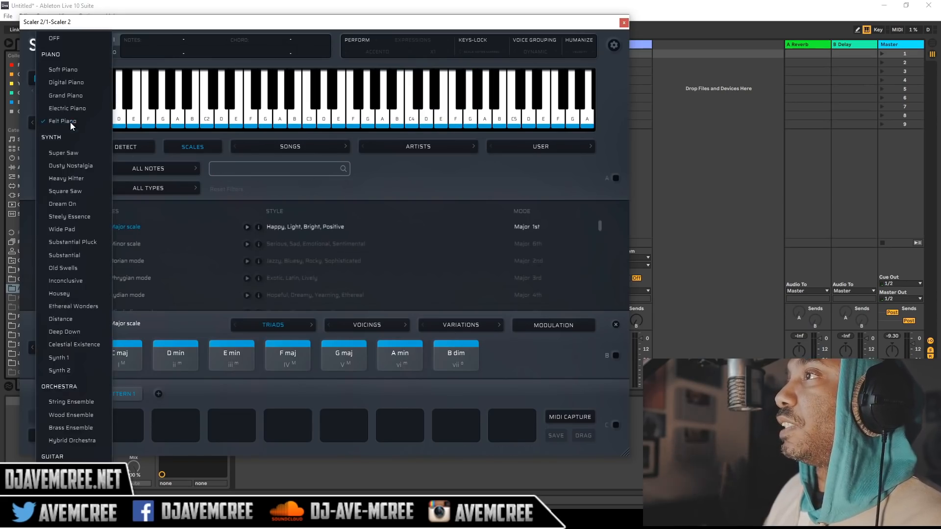
{"action": "left_click", "coordinate": [71, 155]}
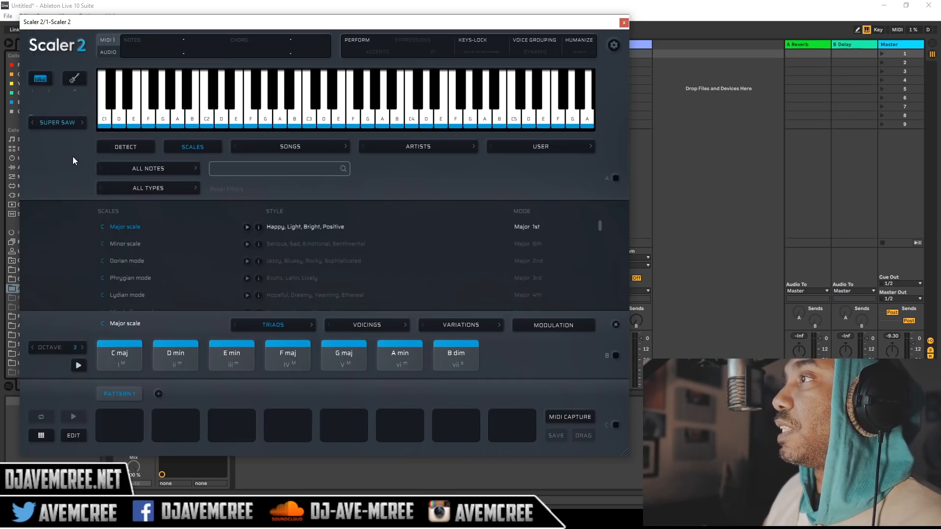
{"action": "left_click", "coordinate": [248, 227]}
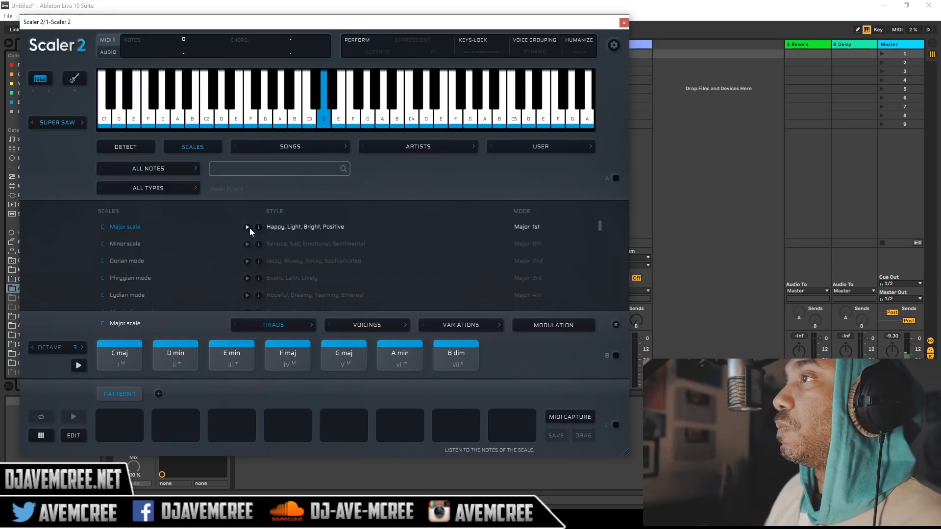
{"action": "left_click", "coordinate": [83, 127]}
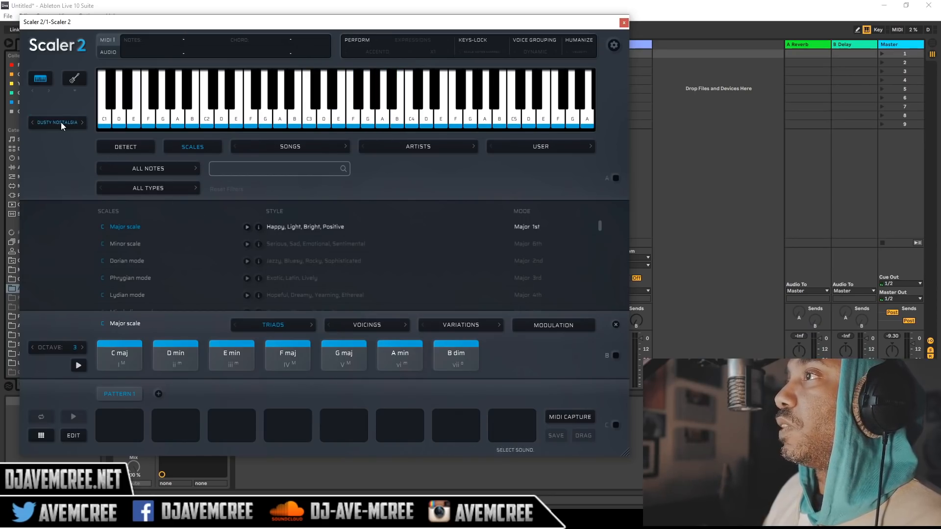
{"action": "left_click", "coordinate": [61, 122]}
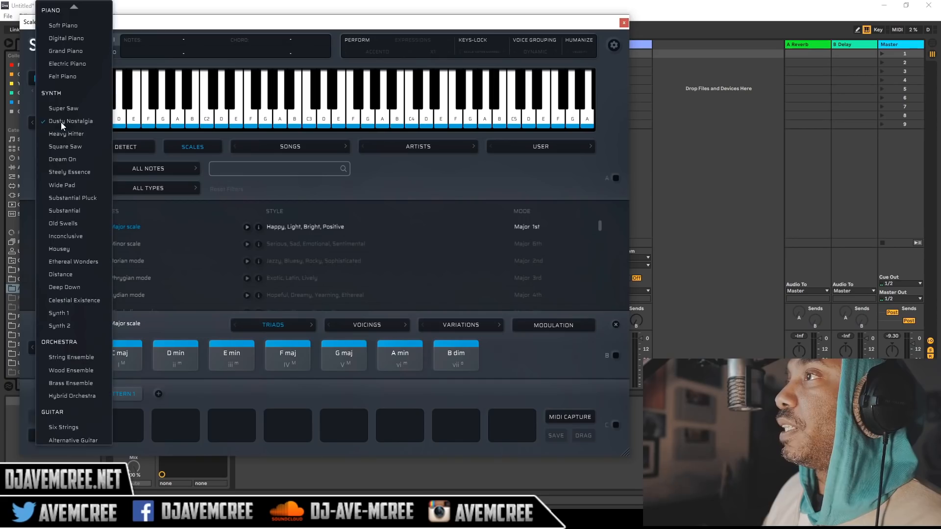
{"action": "left_click", "coordinate": [68, 27]}
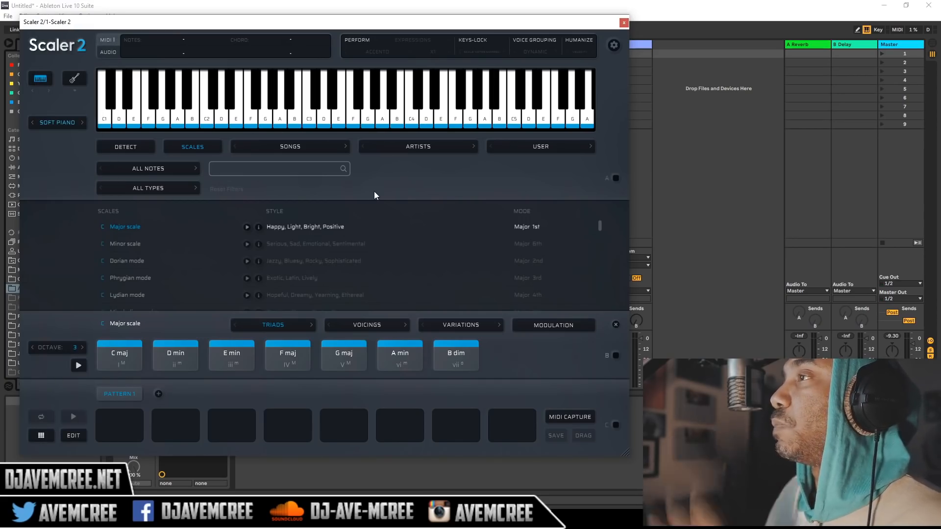
{"action": "left_click", "coordinate": [59, 123]}
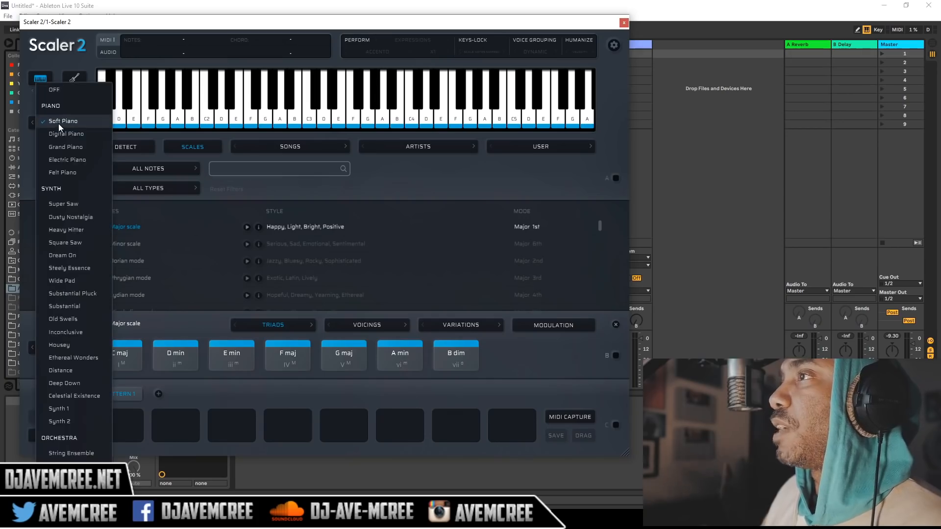
{"action": "left_click", "coordinate": [76, 172]}
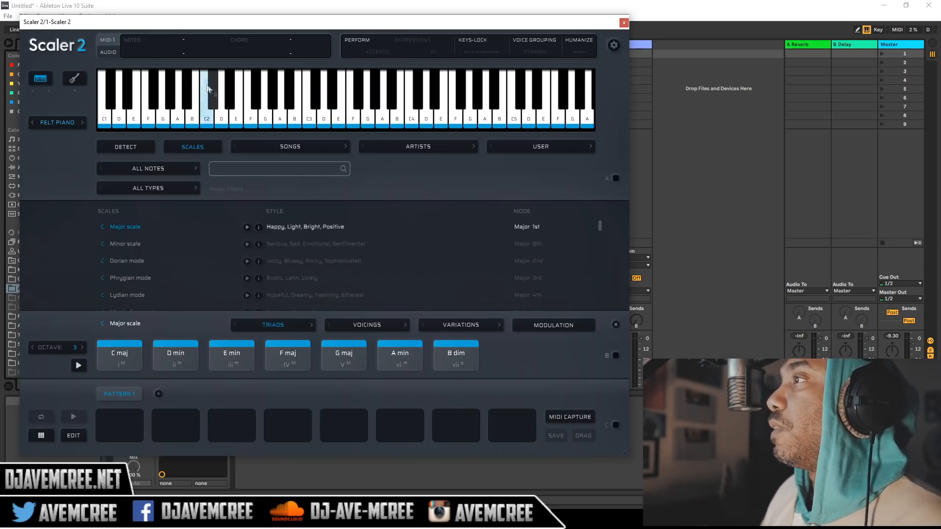
Browse the genres of song chord sets without loading one.
{"action": "left_click", "coordinate": [310, 147]}
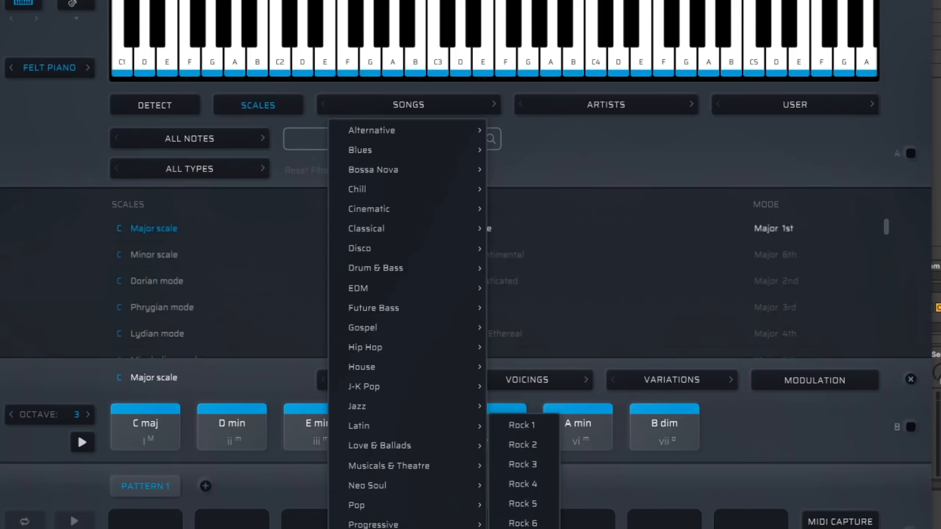
{"action": "mouse_move", "coordinate": [448, 132]}
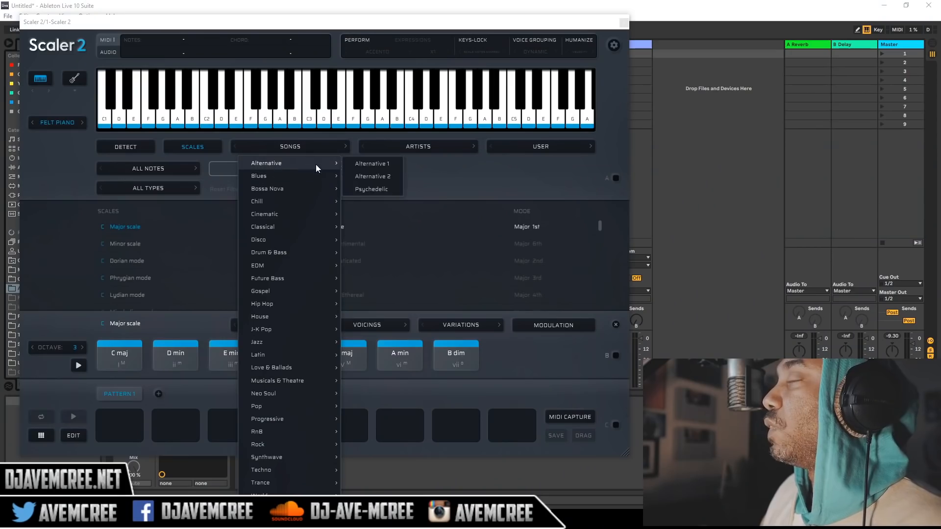
{"action": "left_click", "coordinate": [440, 172]}
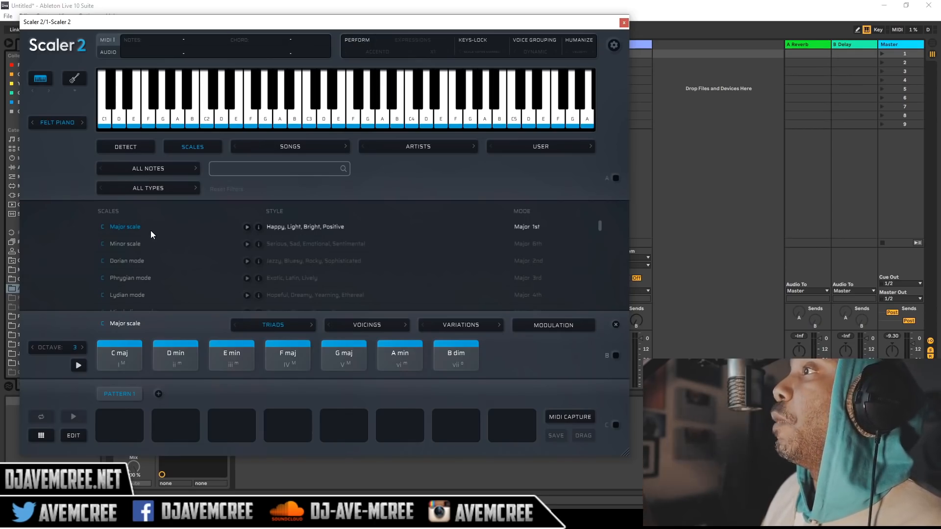
Load the C Minor scale and make its triads playable from incoming MIDI notes with Perform enabled.
{"action": "left_click", "coordinate": [138, 245]}
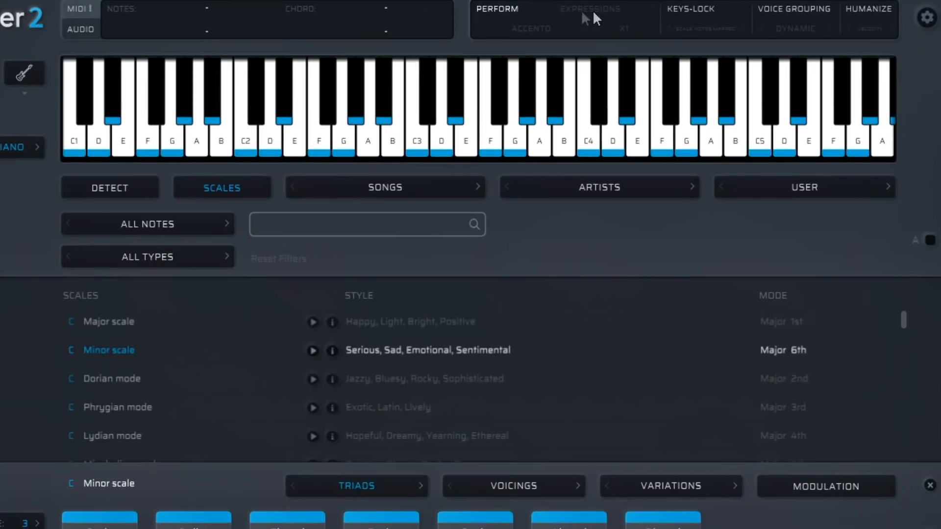
{"action": "left_click", "coordinate": [509, 7]}
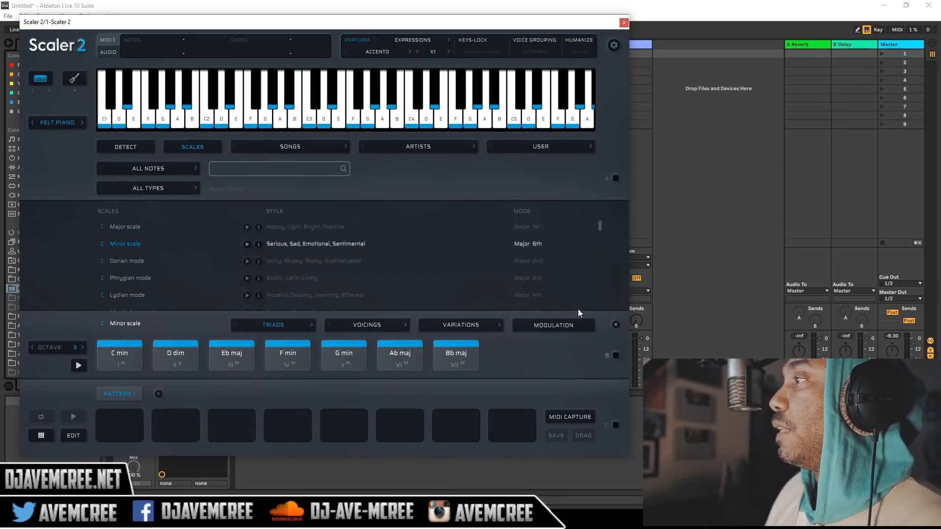
{"action": "left_click", "coordinate": [615, 356]}
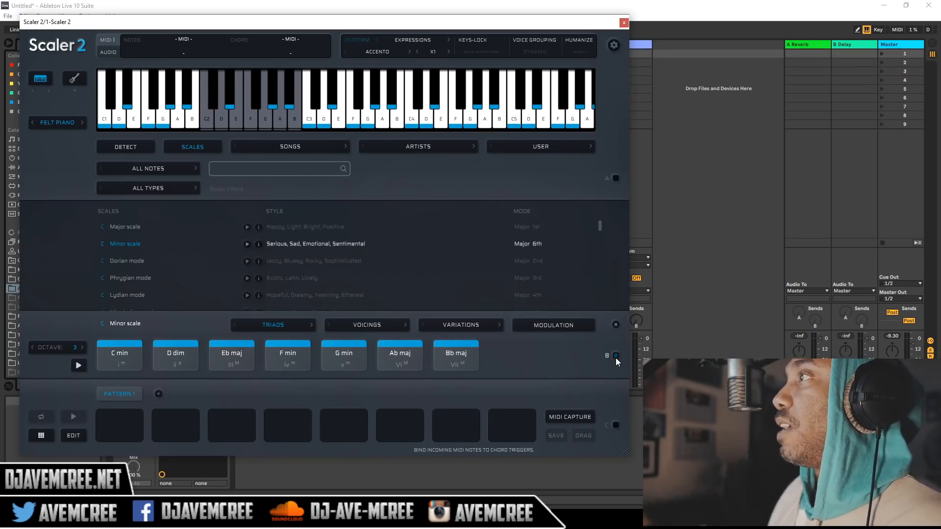
Choose the Arco performance from the Adagio group as the expression for the chords.
{"action": "left_click", "coordinate": [385, 51]}
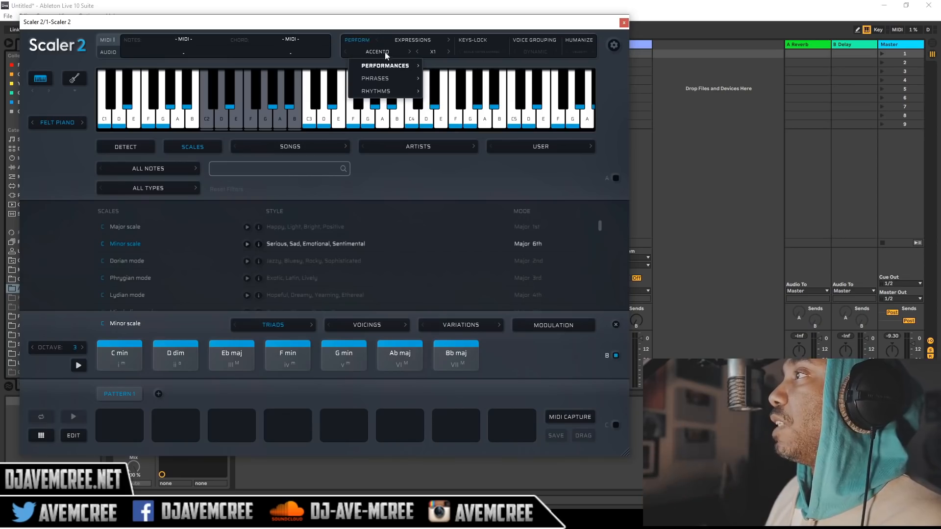
{"action": "mouse_move", "coordinate": [387, 63]}
{"action": "mouse_move", "coordinate": [443, 67]}
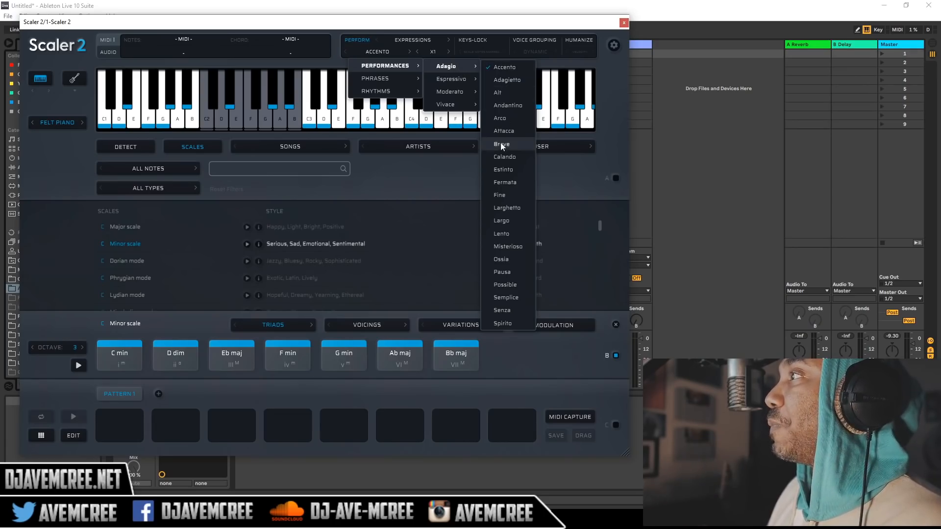
{"action": "left_click", "coordinate": [504, 121]}
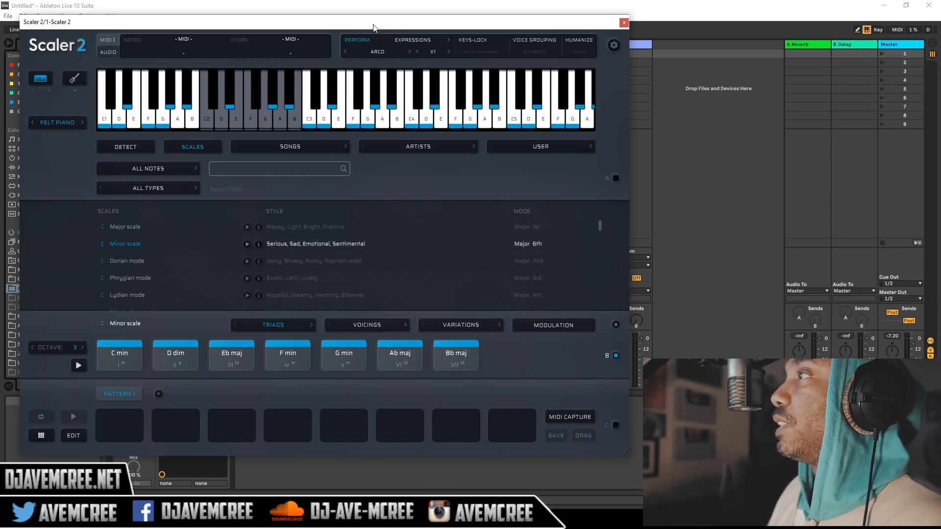
Uncover the Ableton Live tempo setting, set it to 120 BPM, and return the Scaler 2 window to its place.
{"action": "left_click_drag", "start_coordinate": [373, 27], "coordinate": [712, 27]}
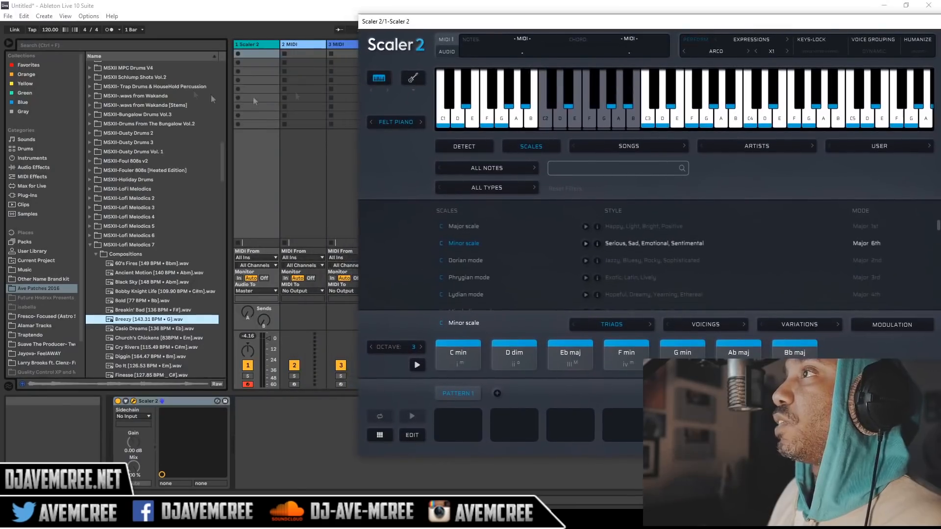
{"action": "left_click", "coordinate": [49, 31]}
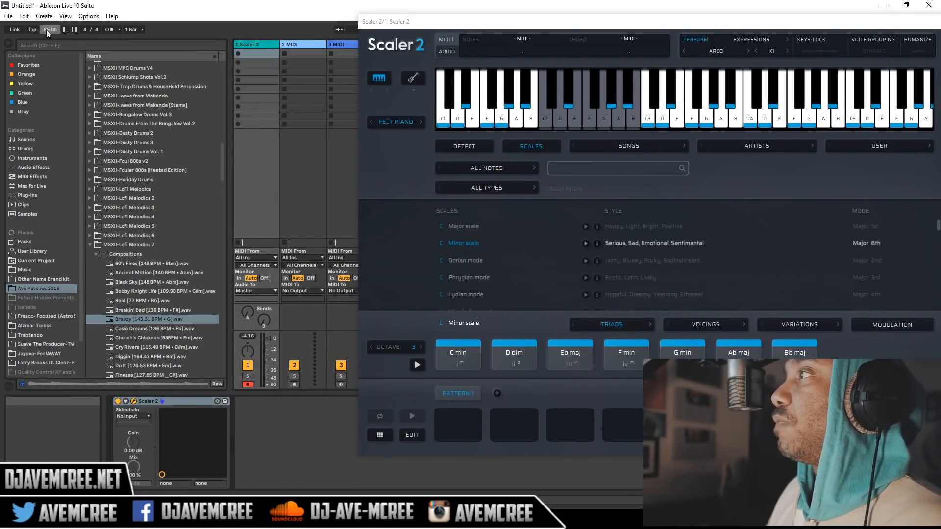
{"action": "type", "text": "120"}
{"action": "key", "text": "Return"}
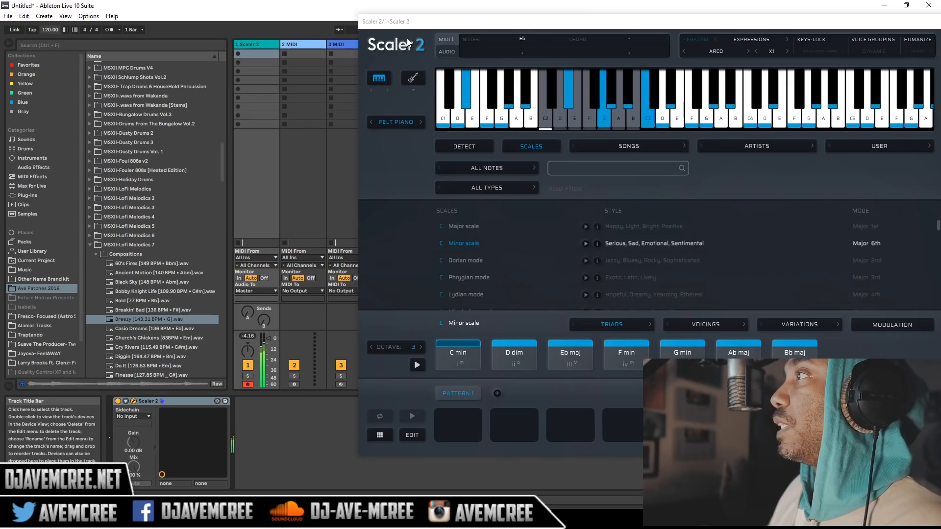
{"action": "left_click_drag", "start_coordinate": [474, 21], "coordinate": [132, 14]}
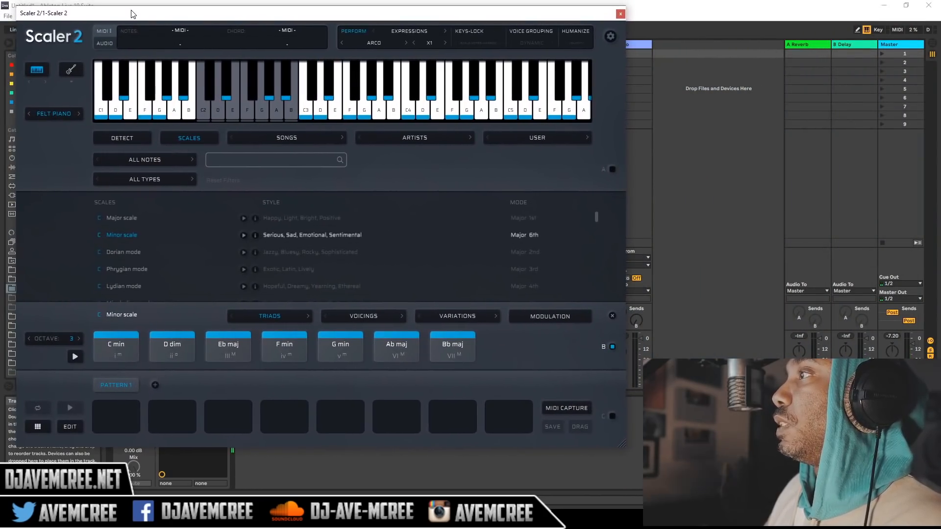
{"action": "left_click", "coordinate": [346, 66]}
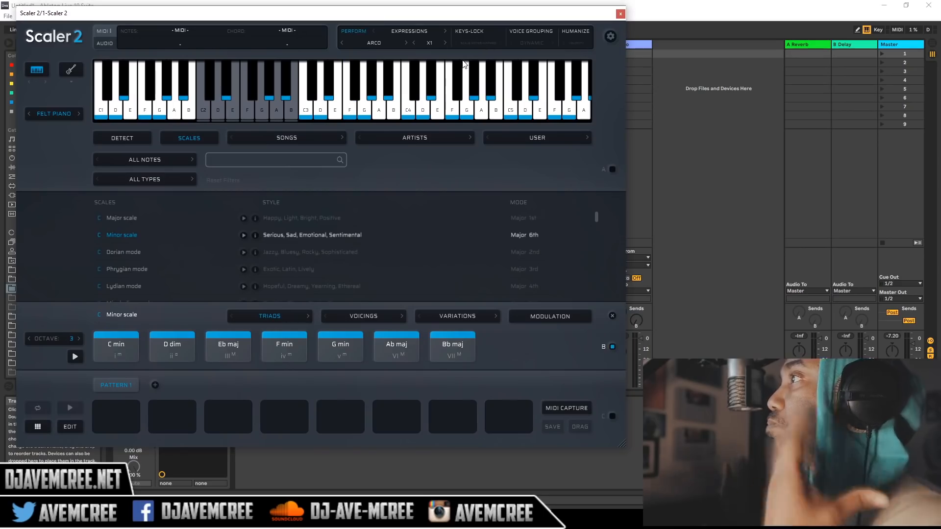
Try the Arco expression at x0.5 and x2 resolution speed while playing the scale chords.
{"action": "left_click", "coordinate": [427, 43]}
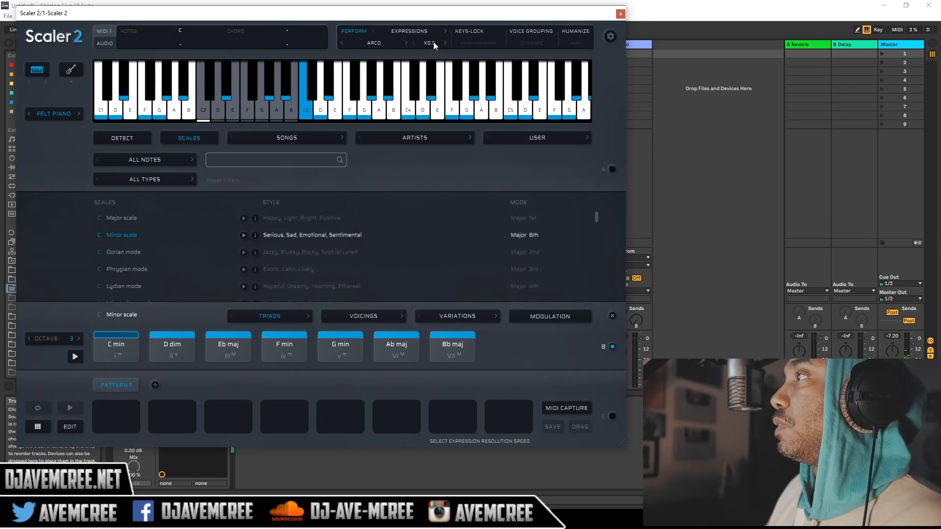
{"action": "left_click", "coordinate": [433, 42]}
{"action": "left_click", "coordinate": [436, 82]}
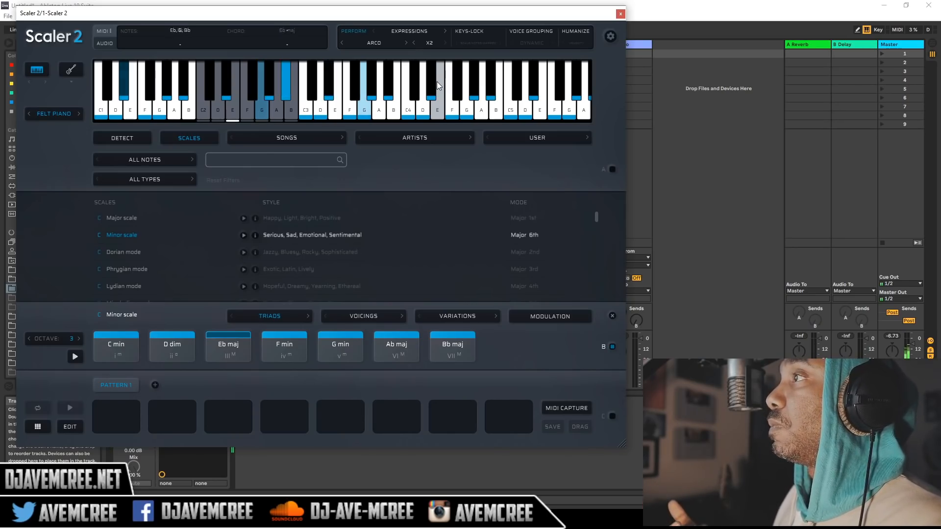
{"action": "left_click", "coordinate": [427, 43]}
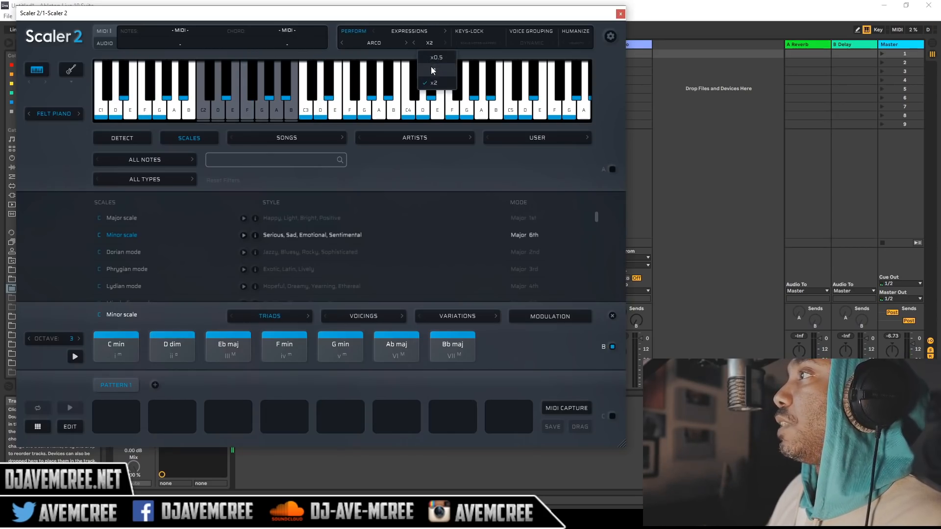
Switch the Perform mode from Expressions to Arpeggio and enable Keys-Lock.
{"action": "left_click", "coordinate": [414, 31]}
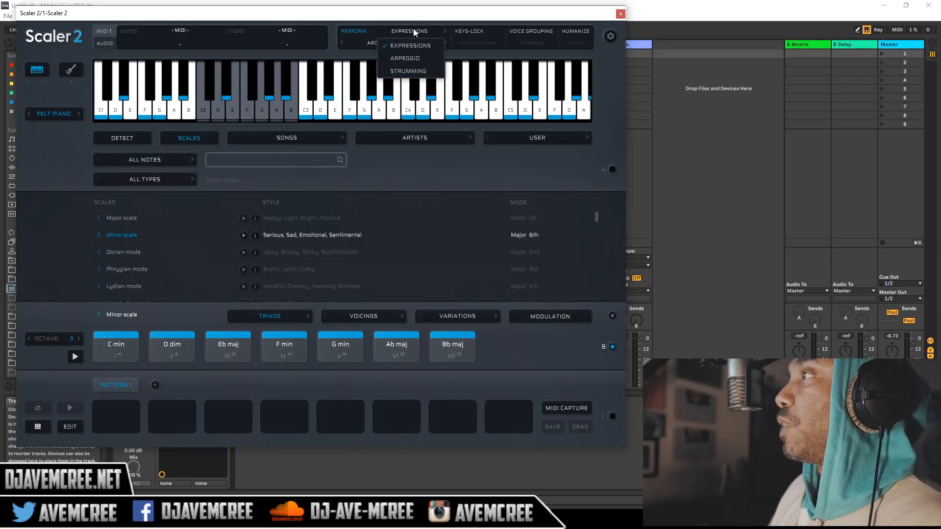
{"action": "left_click", "coordinate": [406, 59]}
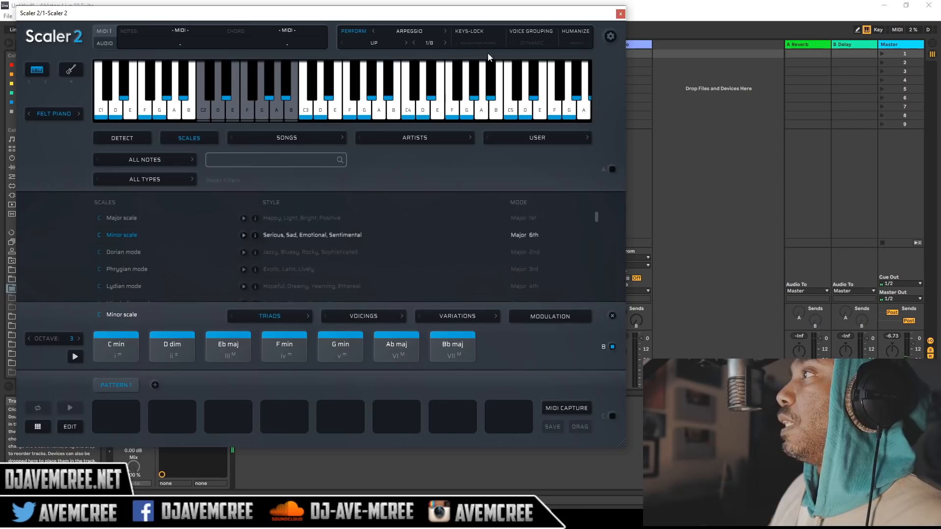
{"action": "left_click", "coordinate": [469, 33]}
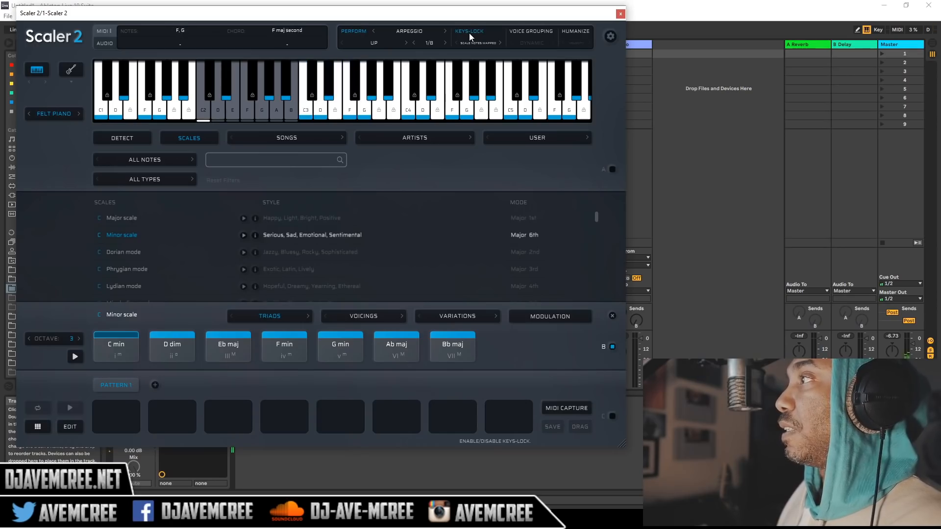
{"action": "left_click", "coordinate": [469, 31]}
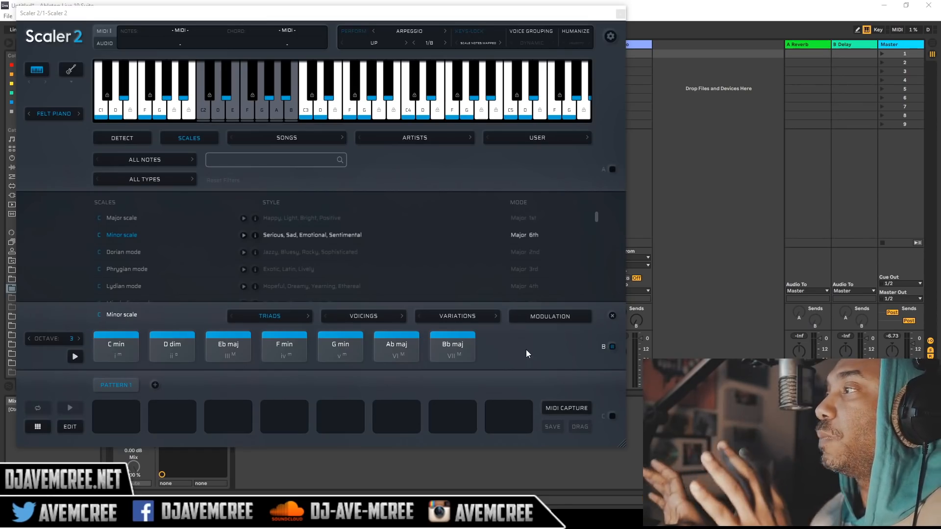
Build Pattern 1 from the C Minor triads C min, D dim, Eb maj, F min and G min in order.
{"action": "left_click", "coordinate": [122, 351]}
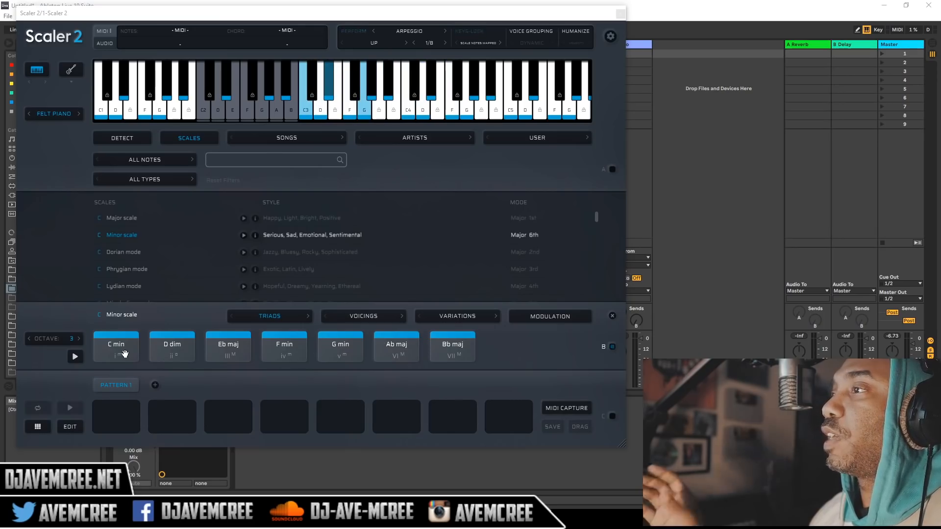
{"action": "left_click_drag", "start_coordinate": [116, 348], "coordinate": [116, 416]}
{"action": "left_click", "coordinate": [162, 343]}
{"action": "left_click_drag", "start_coordinate": [158, 342], "coordinate": [178, 423]}
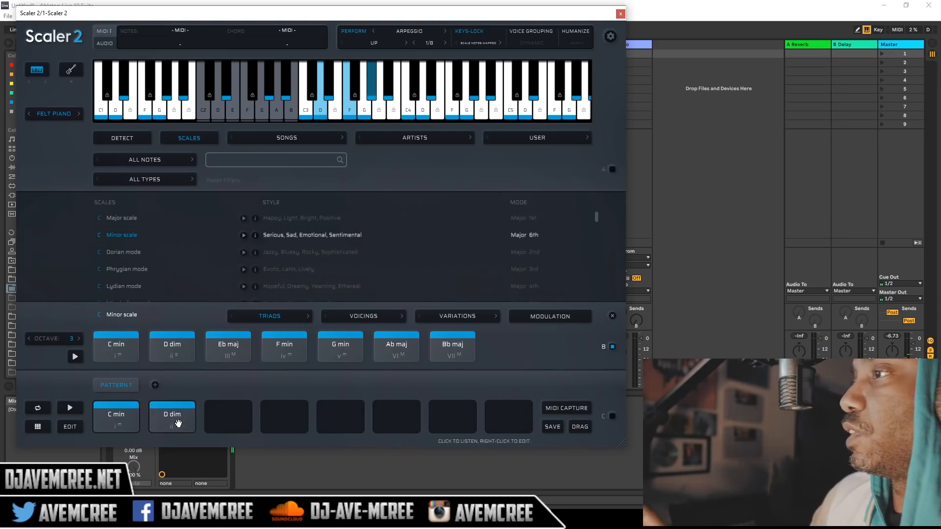
{"action": "left_click_drag", "start_coordinate": [239, 347], "coordinate": [229, 416]}
{"action": "left_click", "coordinate": [277, 347]}
{"action": "left_click_drag", "start_coordinate": [281, 396], "coordinate": [280, 414]}
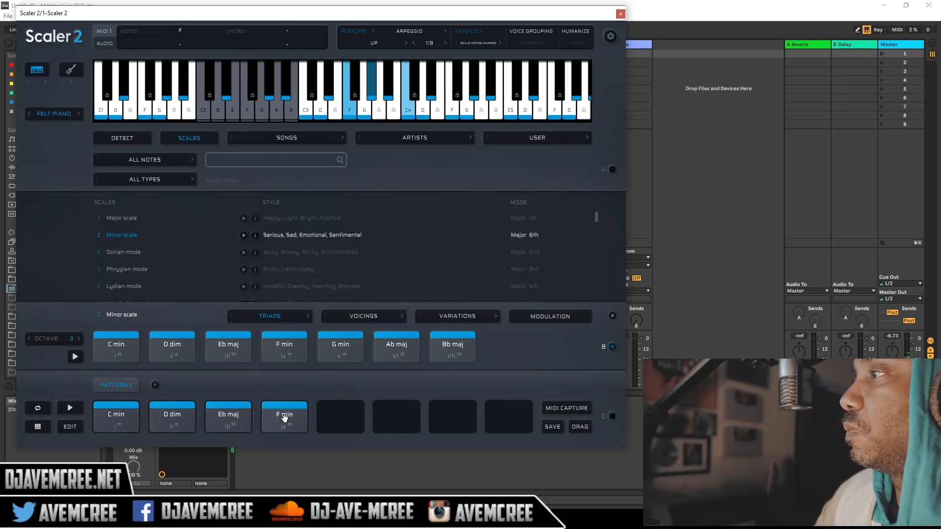
{"action": "left_click", "coordinate": [326, 356]}
{"action": "left_click_drag", "start_coordinate": [326, 356], "coordinate": [339, 417]}
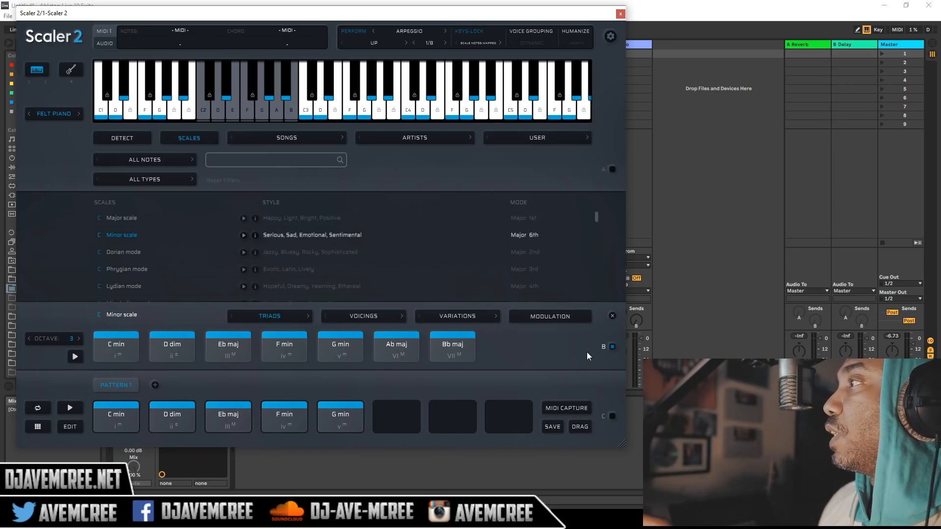
Switch to Ableton Live and insert two new MIDI tracks after track 9 Audio.
{"action": "right_click", "coordinate": [692, 71]}
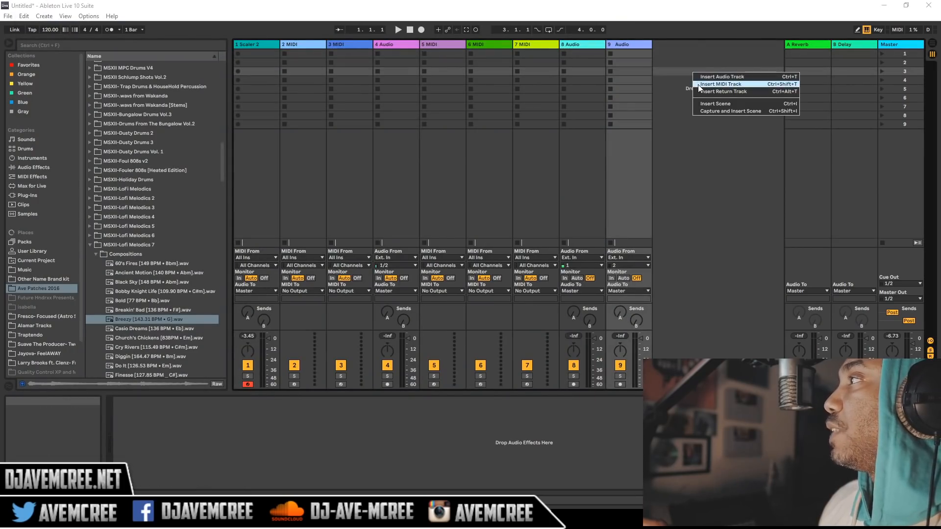
{"action": "left_click", "coordinate": [697, 84]}
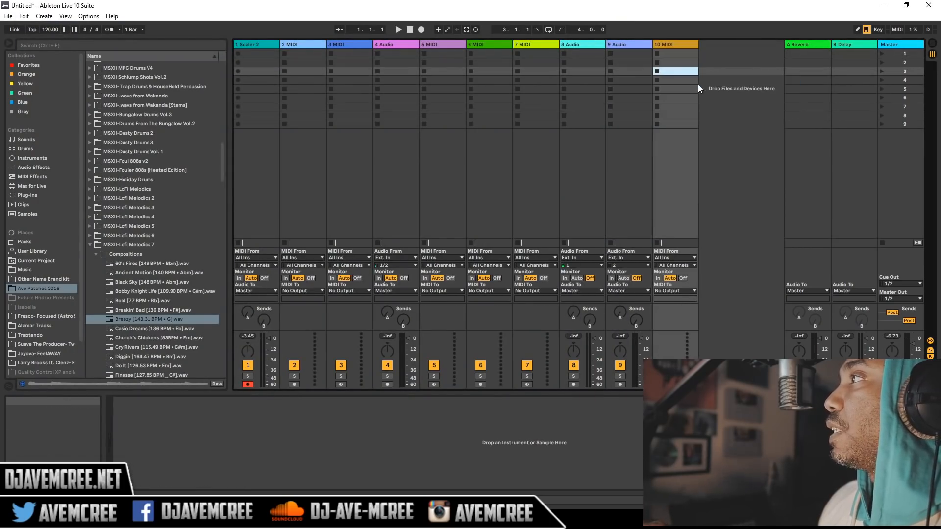
{"action": "right_click", "coordinate": [722, 63]}
{"action": "left_click", "coordinate": [726, 76]}
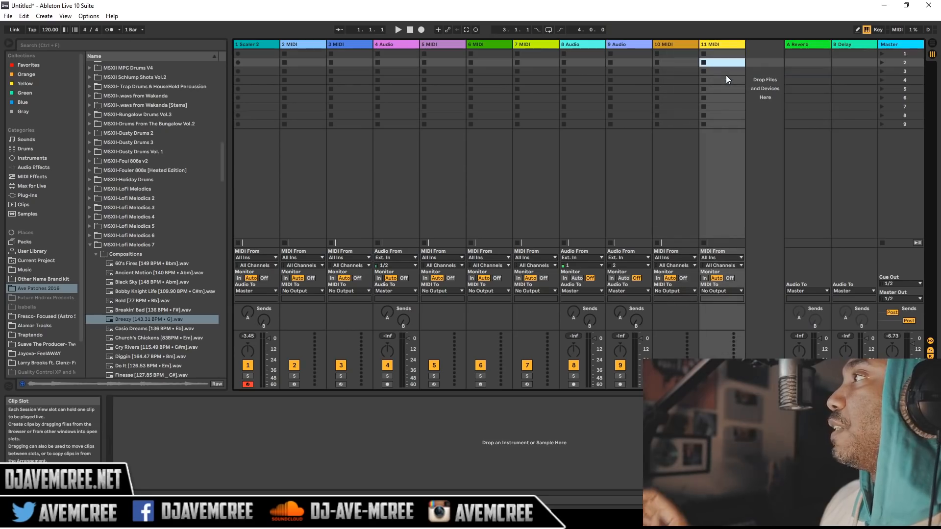
Export Pattern 1 from Scaler 2 into the first clip slot of track 11 MIDI and inspect the clip's notes.
{"action": "left_click", "coordinate": [257, 42]}
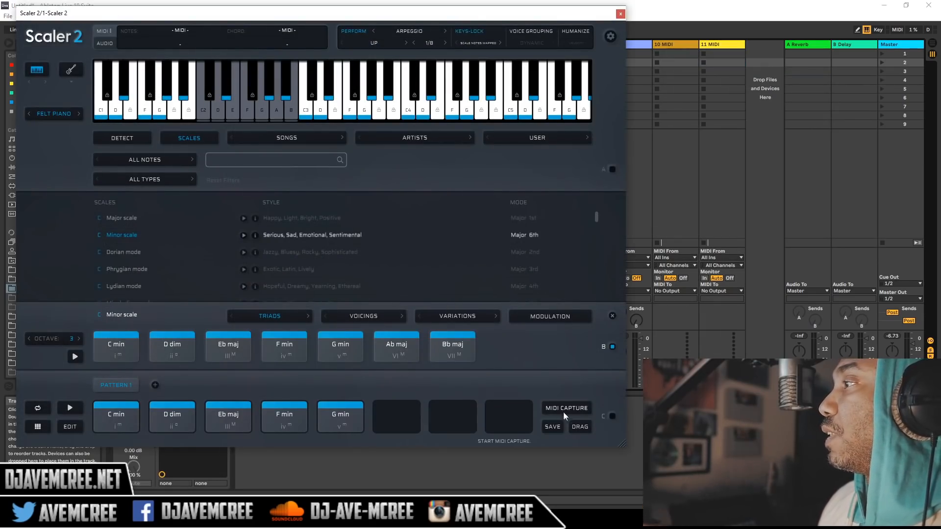
{"action": "left_click_drag", "start_coordinate": [576, 428], "coordinate": [713, 57]}
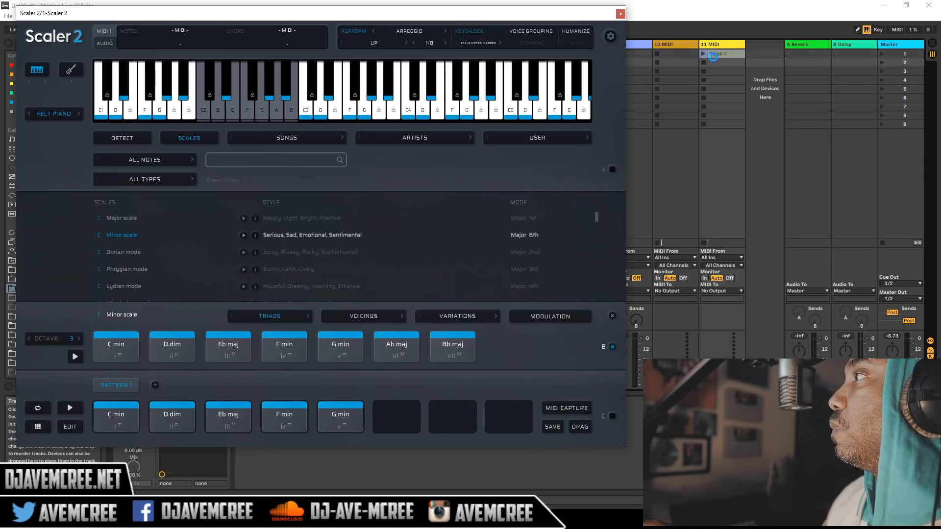
{"action": "left_click", "coordinate": [716, 57]}
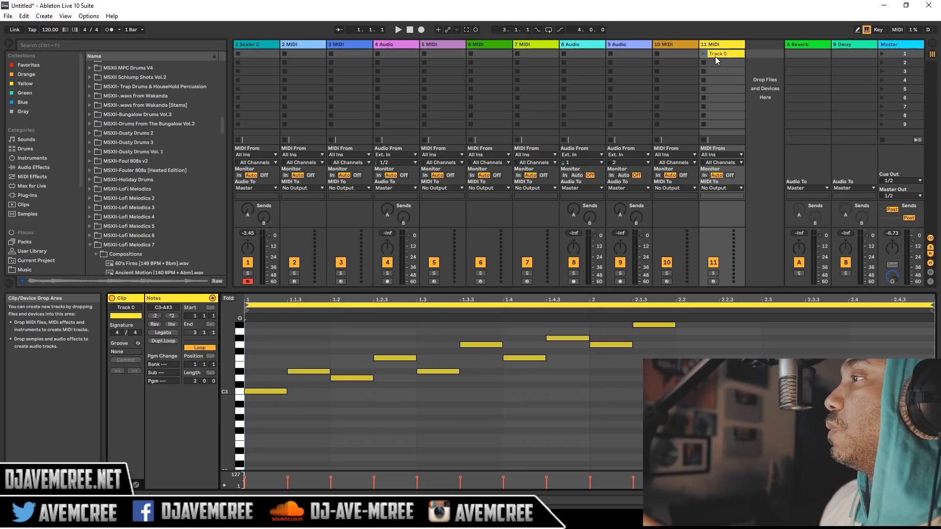
{"action": "scroll", "coordinate": [371, 368], "scroll_direction": "up", "scroll_amount": 3}
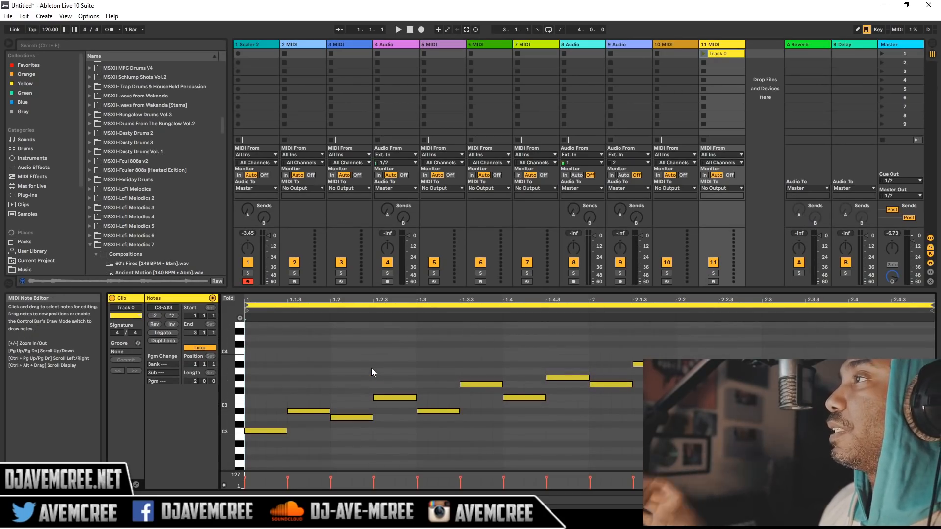
Capture a MIDI performance triggered from the Pattern 1 chords and place it in the second clip slot of track 11 MIDI.
{"action": "left_click", "coordinate": [248, 63]}
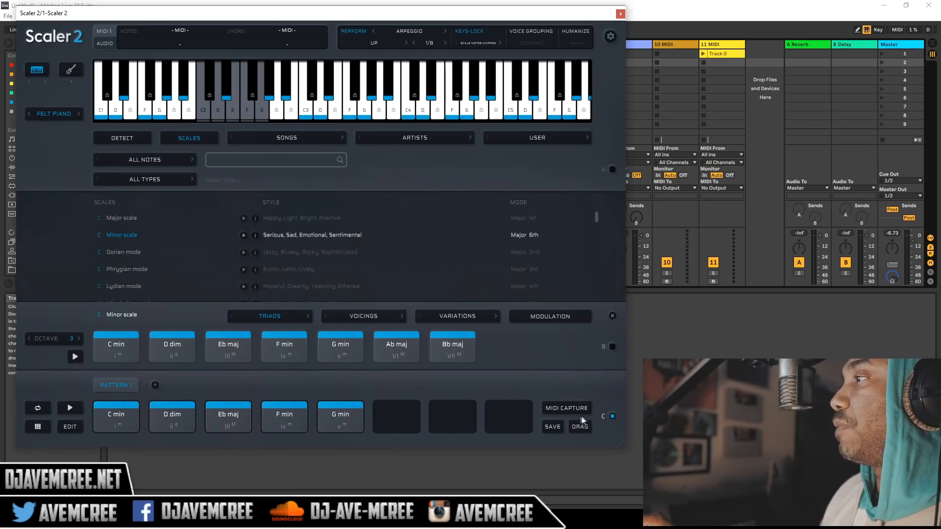
{"action": "left_click", "coordinate": [566, 408]}
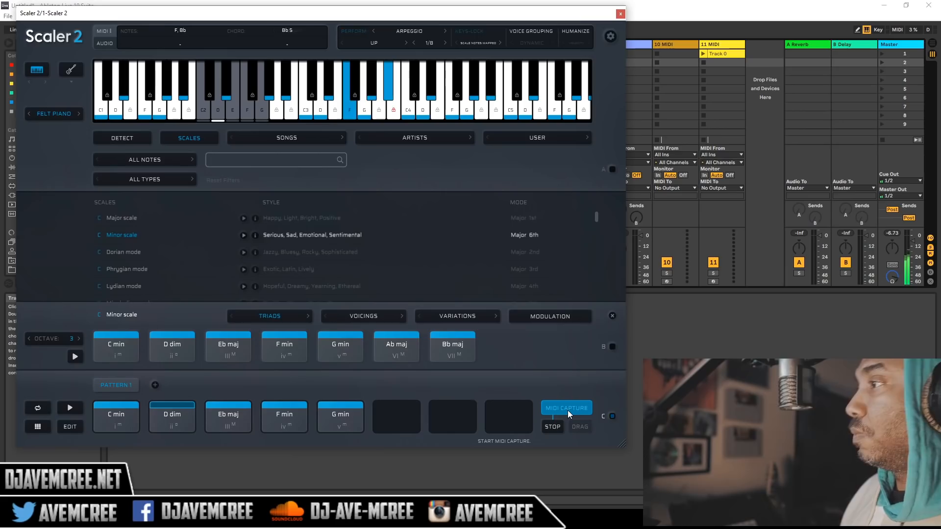
{"action": "left_click", "coordinate": [553, 426]}
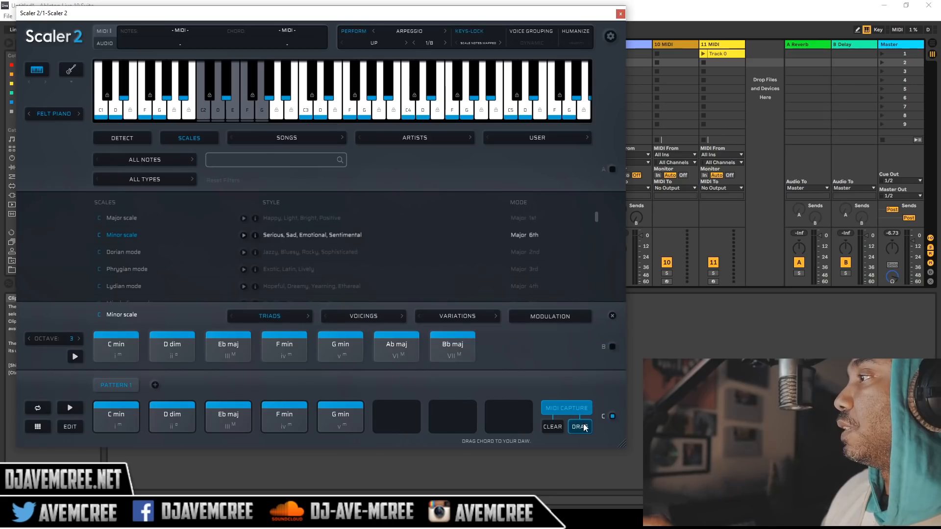
{"action": "left_click_drag", "start_coordinate": [655, 268], "coordinate": [718, 64]}
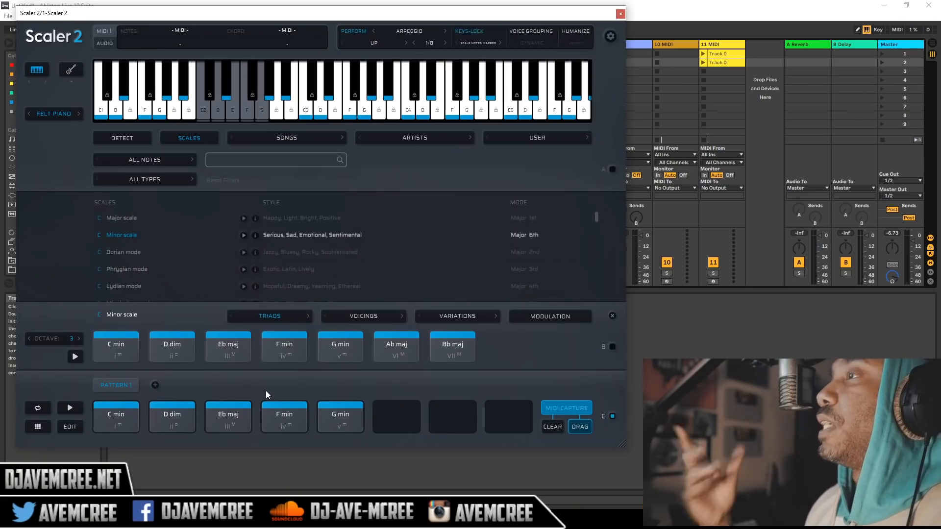
Edit Pattern 1 so C min has inversion 2, duration x1.5 and 2 repeats, and D dim has 2 repeats.
{"action": "left_click", "coordinate": [78, 426]}
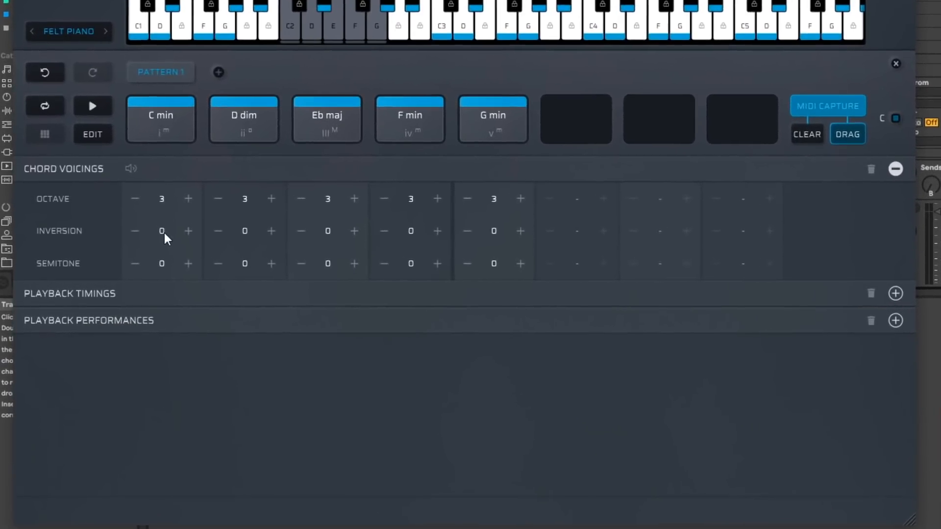
{"action": "left_click", "coordinate": [191, 231]}
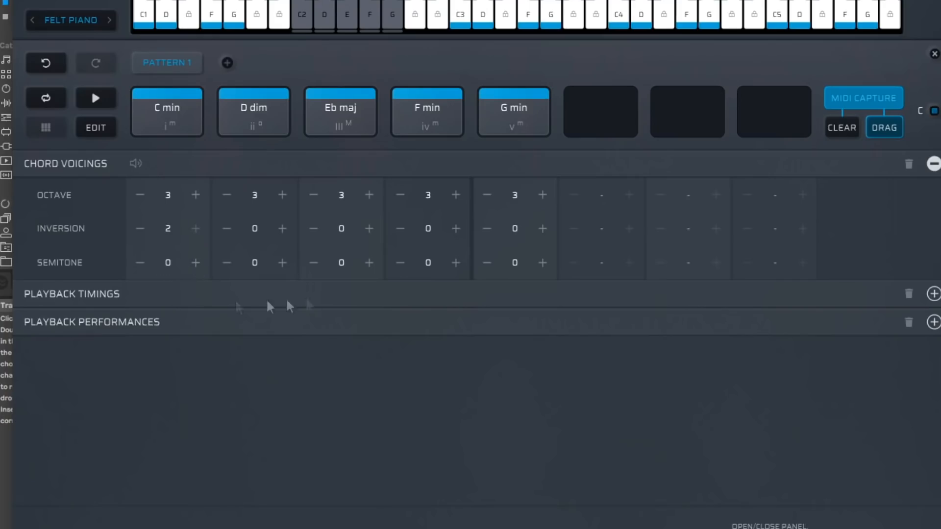
{"action": "left_click", "coordinate": [933, 295]}
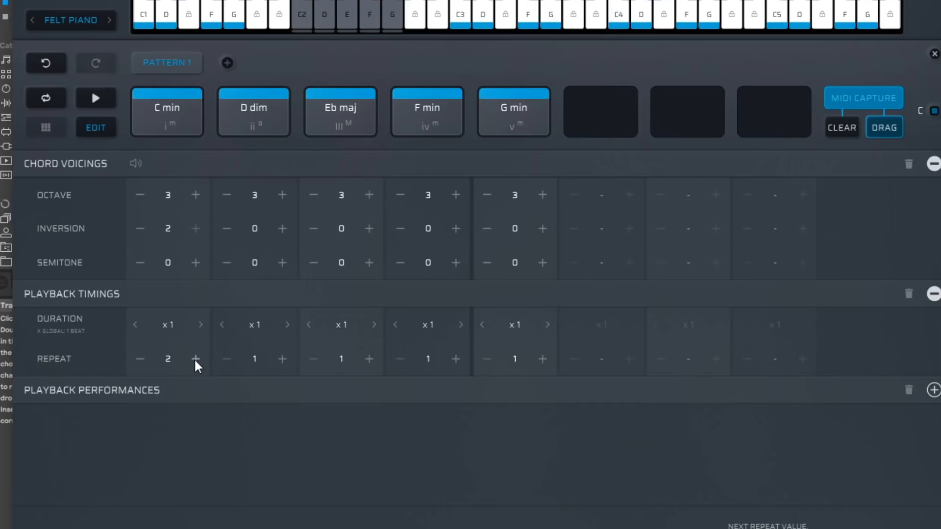
{"action": "left_click", "coordinate": [199, 325]}
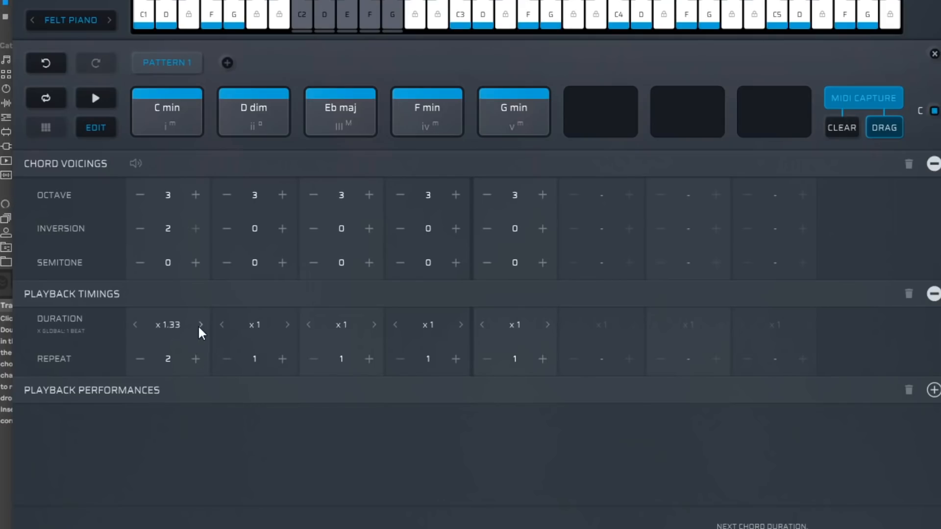
{"action": "left_click", "coordinate": [200, 324]}
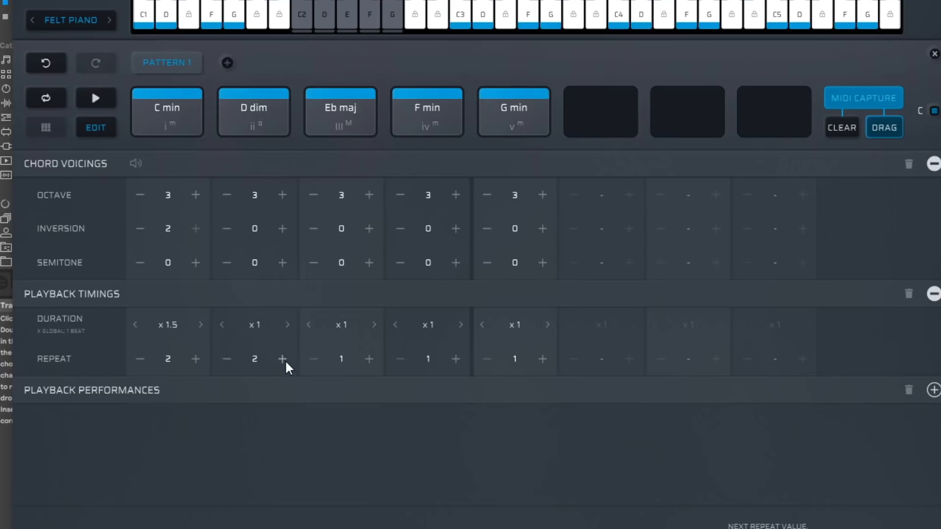
Set the Eb maj chord's playback performance to Expression with the Sempre pattern, and clear the MIDI capture.
{"action": "left_click", "coordinate": [933, 390]}
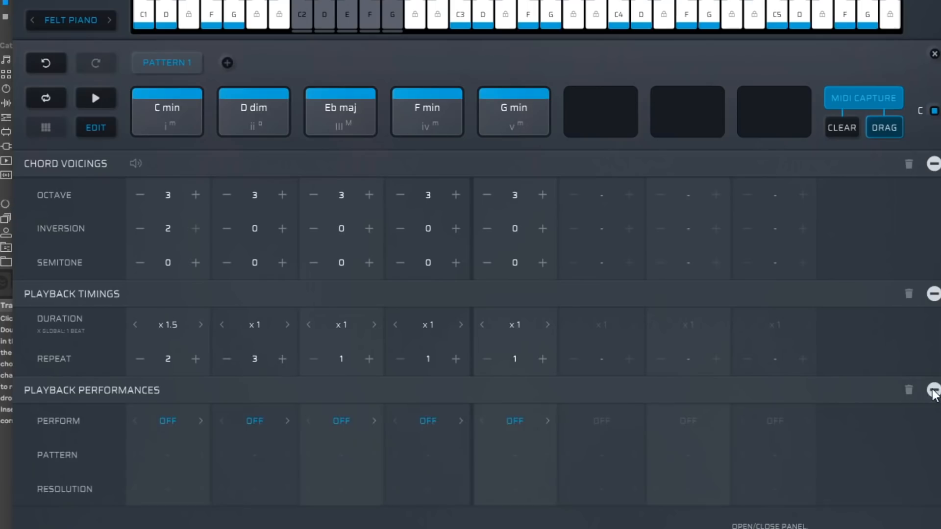
{"action": "left_click", "coordinate": [352, 422]}
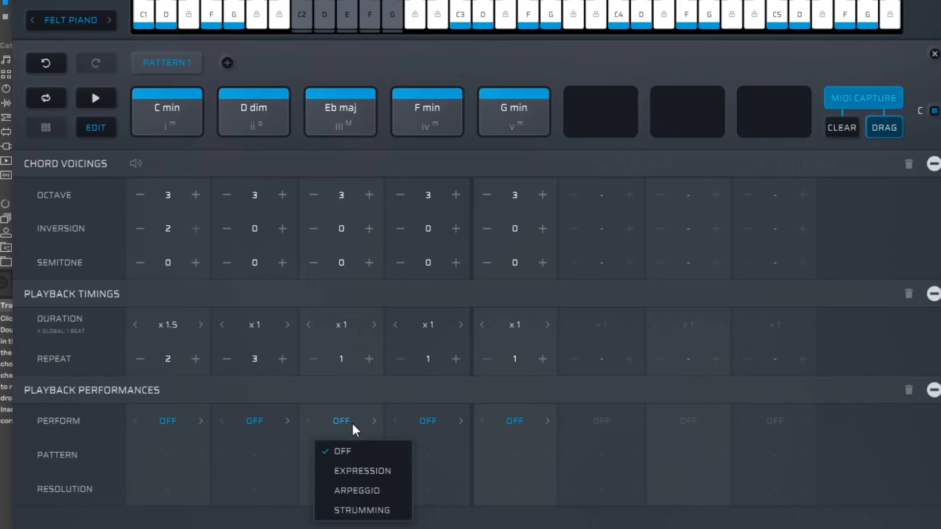
{"action": "left_click", "coordinate": [363, 479]}
{"action": "left_click", "coordinate": [349, 459]}
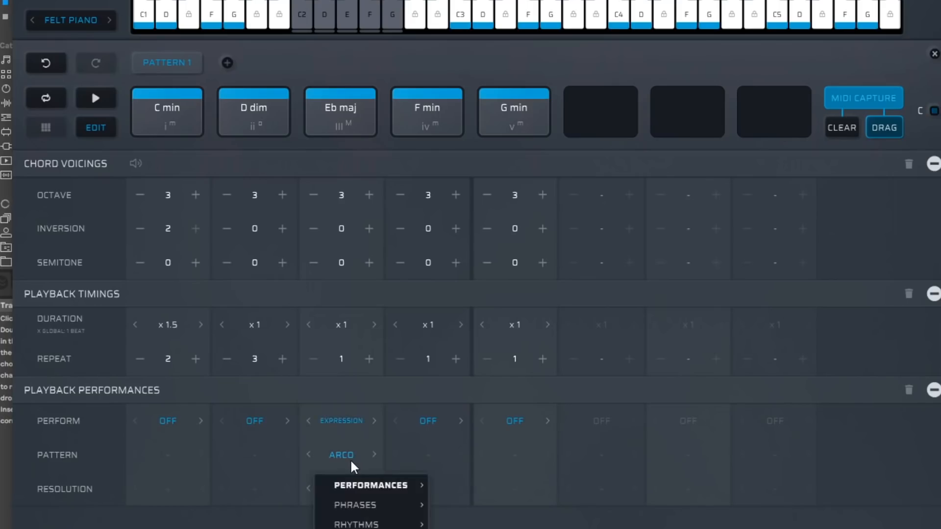
{"action": "mouse_move", "coordinate": [500, 478]}
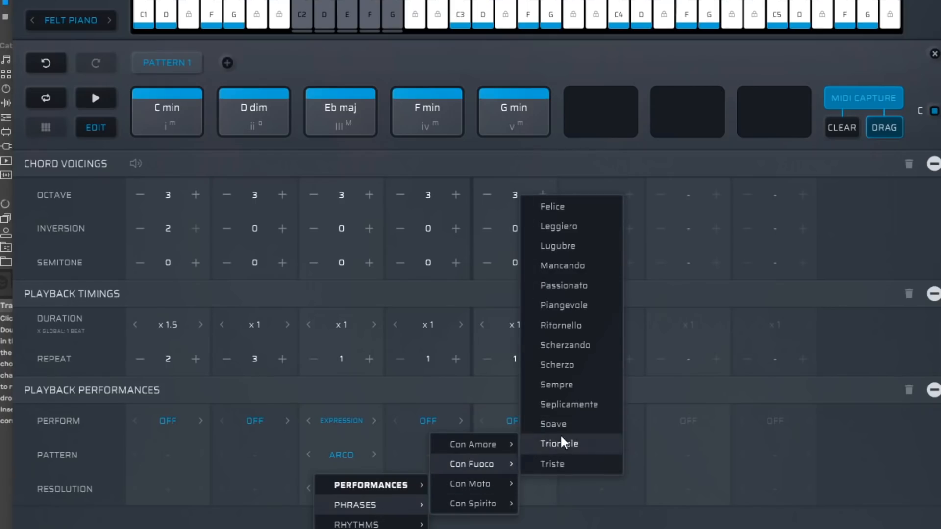
{"action": "left_click", "coordinate": [563, 382]}
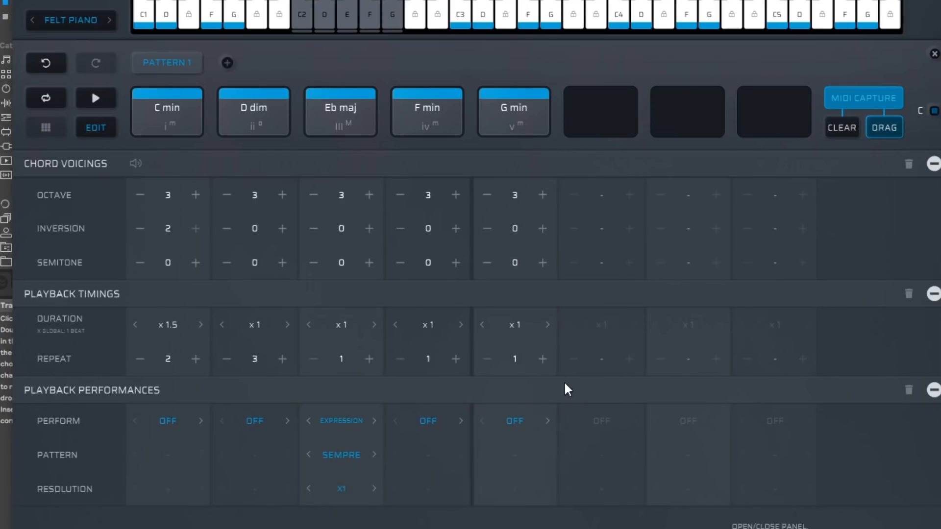
{"action": "left_click", "coordinate": [850, 125]}
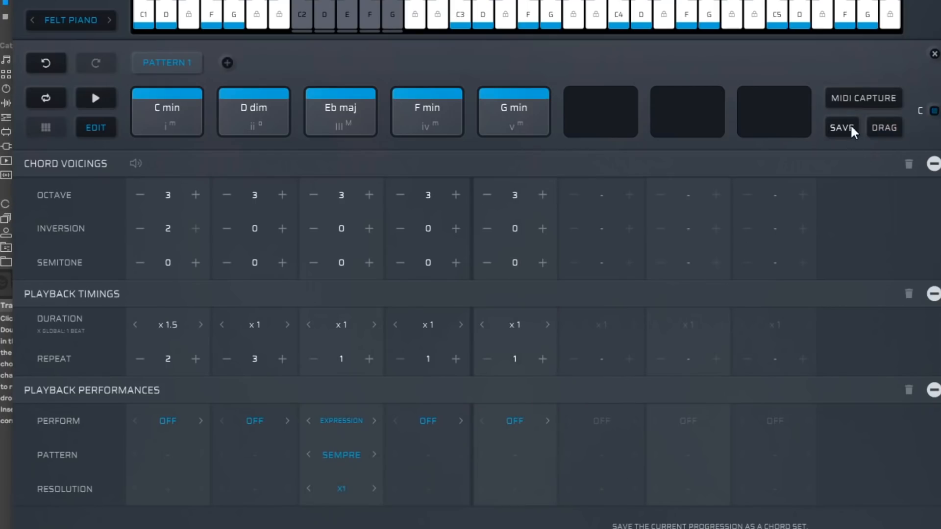
Set F min to an Expression performance with 2 repeats, and G min to Strumming with the Slow profile.
{"action": "left_click", "coordinate": [430, 422]}
{"action": "left_click", "coordinate": [473, 471]}
{"action": "left_click", "coordinate": [525, 419]}
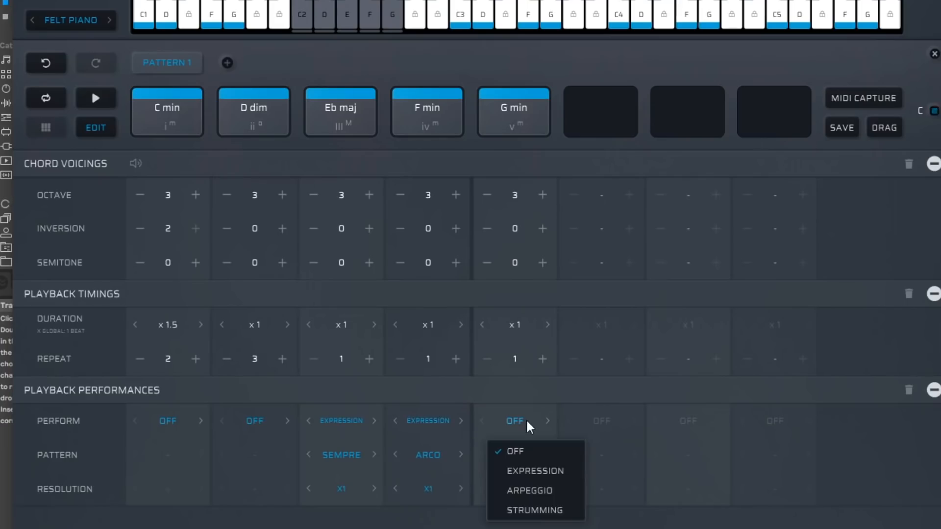
{"action": "left_click", "coordinate": [543, 508]}
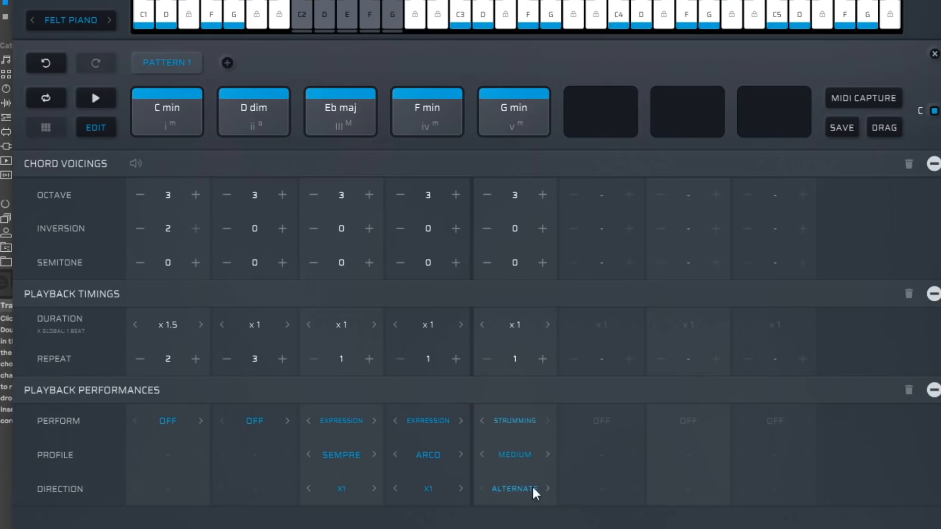
{"action": "left_click", "coordinate": [525, 455]}
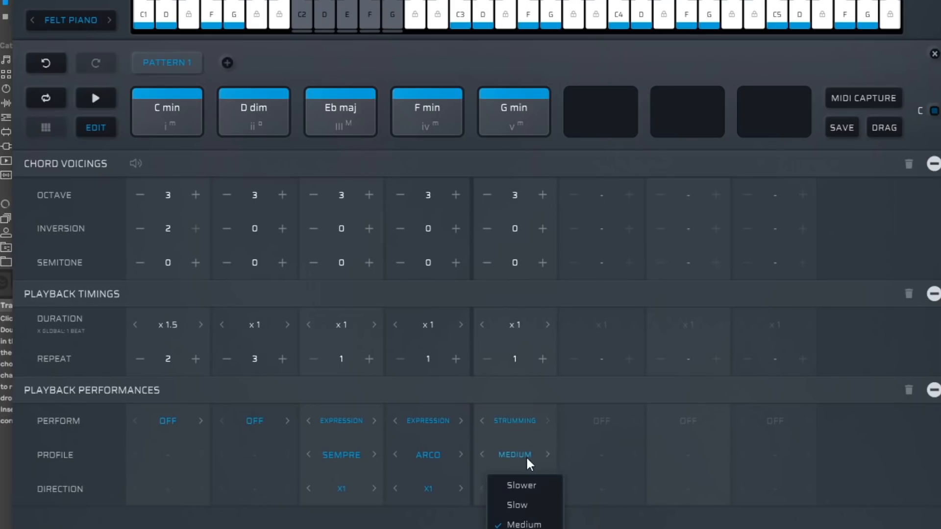
{"action": "left_click", "coordinate": [525, 500]}
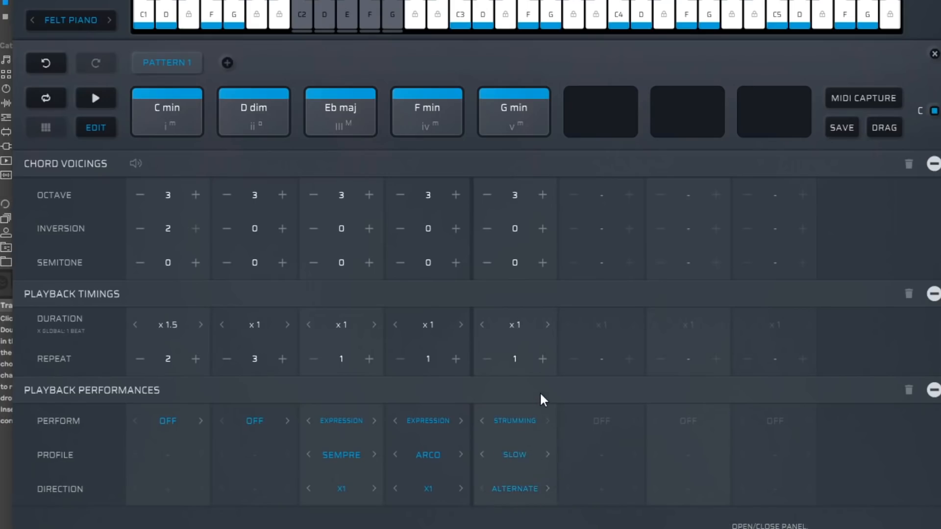
{"action": "left_click", "coordinate": [455, 359]}
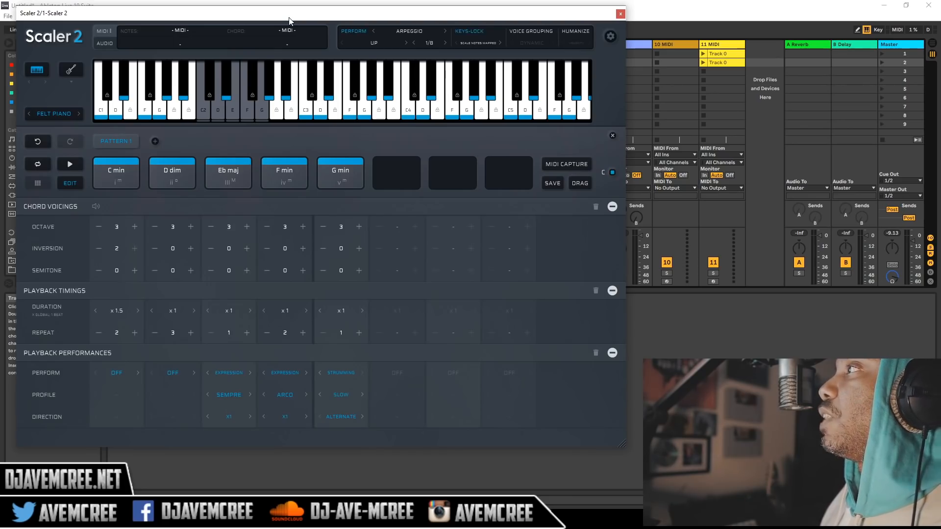
Enable Humanize for both velocity and timing, turn on Dynamic voice grouping, and close the pattern editor.
{"action": "left_click", "coordinate": [573, 32]}
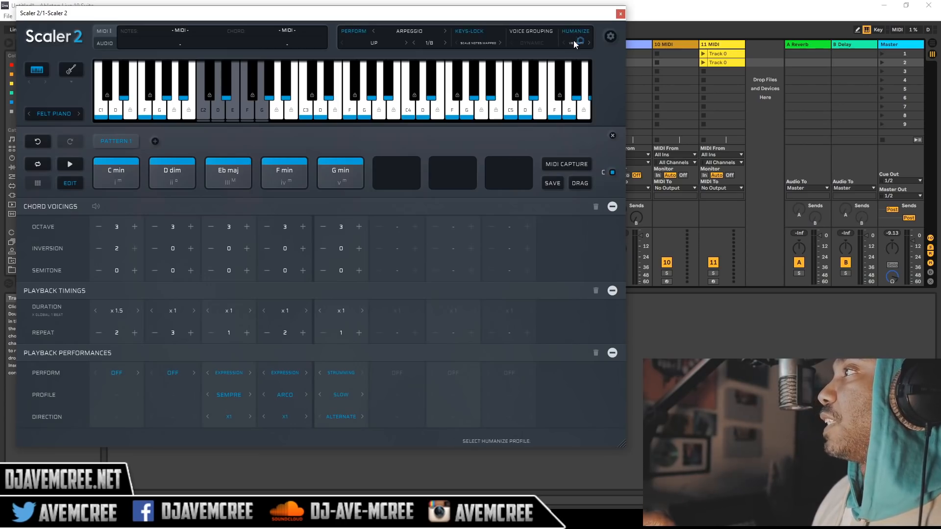
{"action": "left_click", "coordinate": [574, 43]}
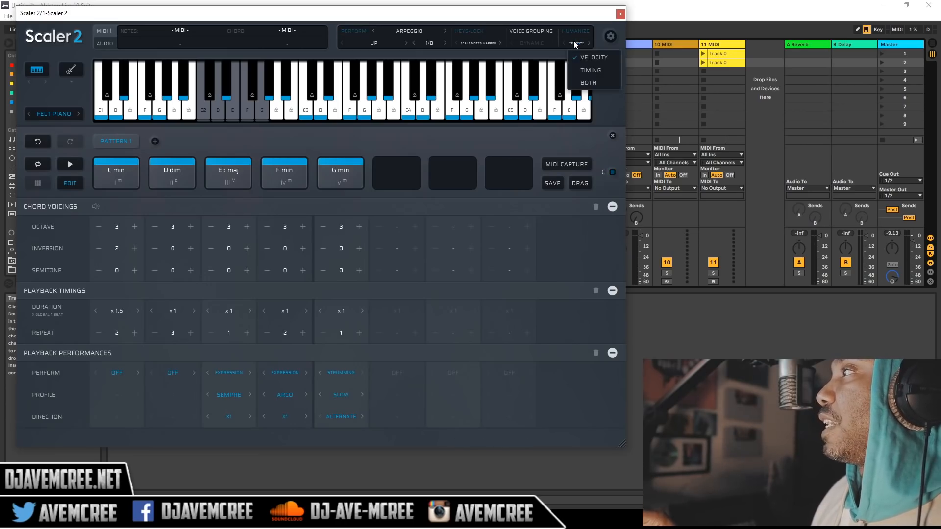
{"action": "left_click", "coordinate": [581, 71]}
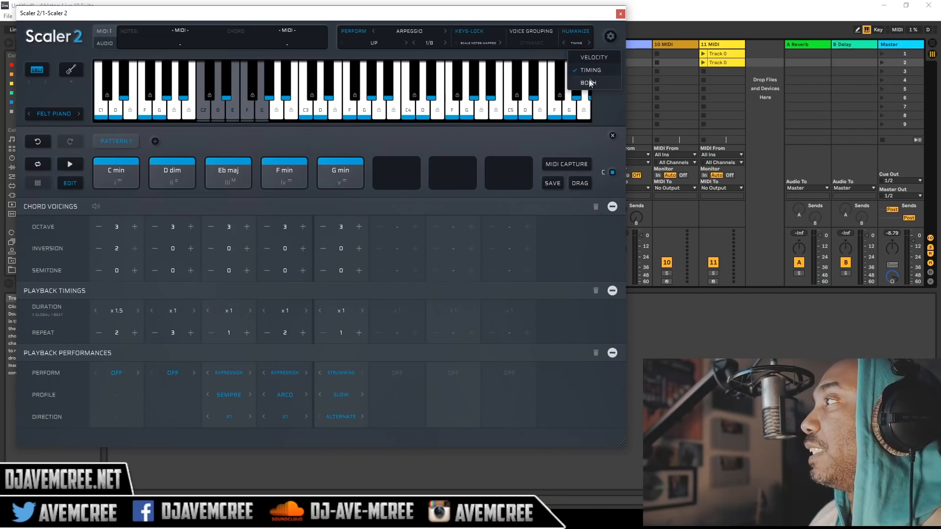
{"action": "left_click", "coordinate": [590, 83]}
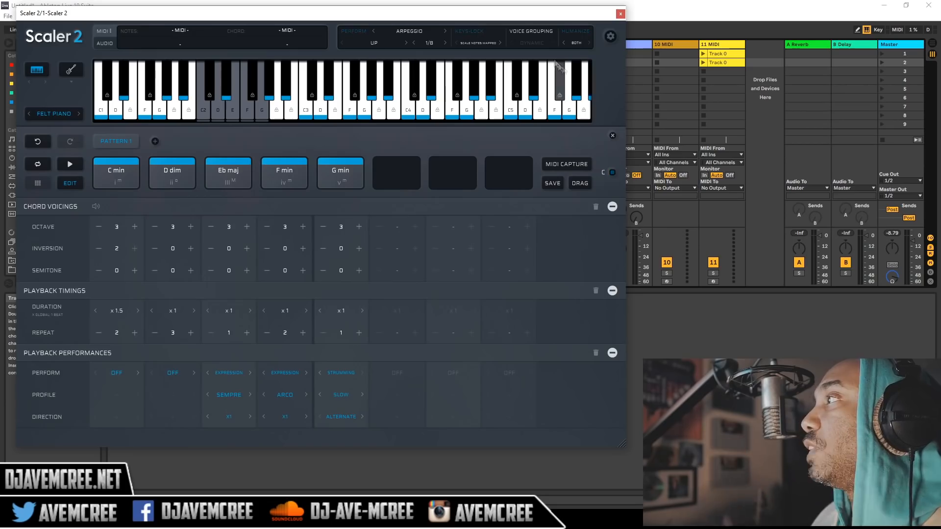
{"action": "left_click", "coordinate": [70, 183]}
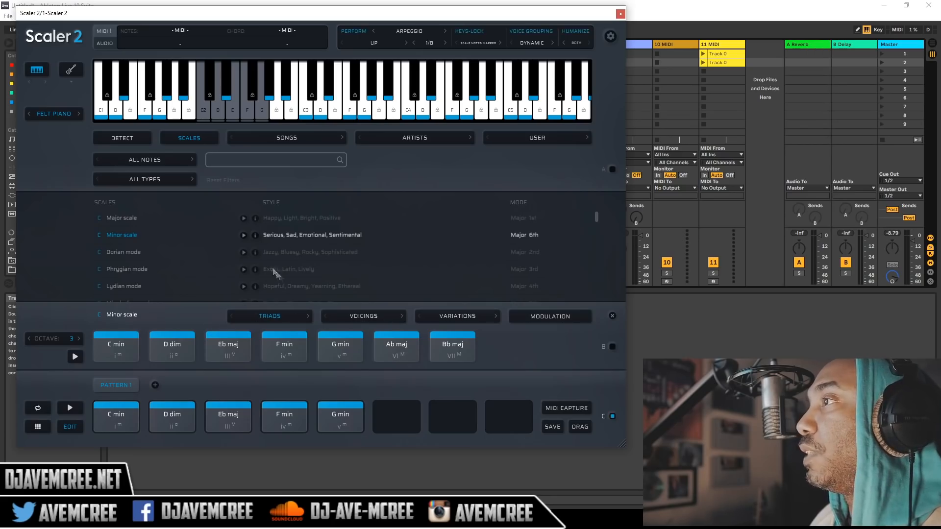
Set F# minor as the modulation destination from C minor and audition chords from the suggested pathway and destination scale.
{"action": "left_click", "coordinate": [566, 317]}
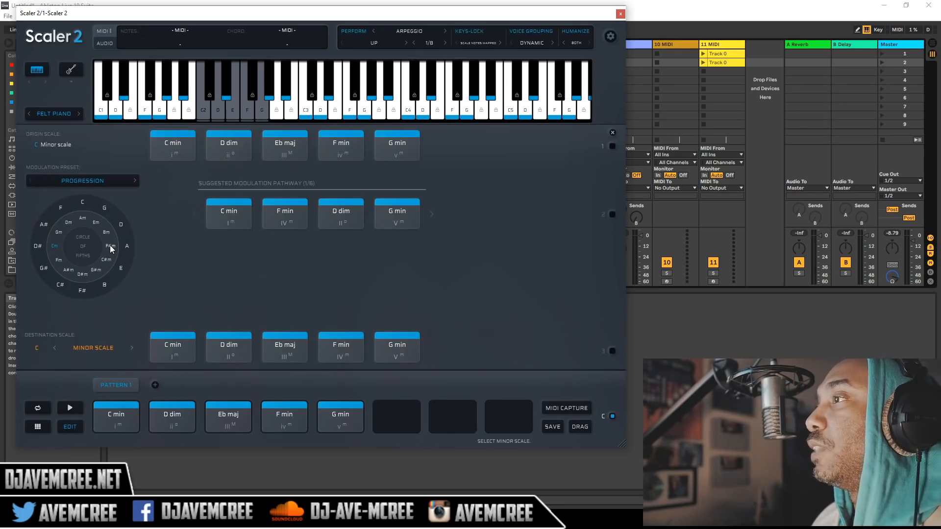
{"action": "left_click", "coordinate": [110, 245]}
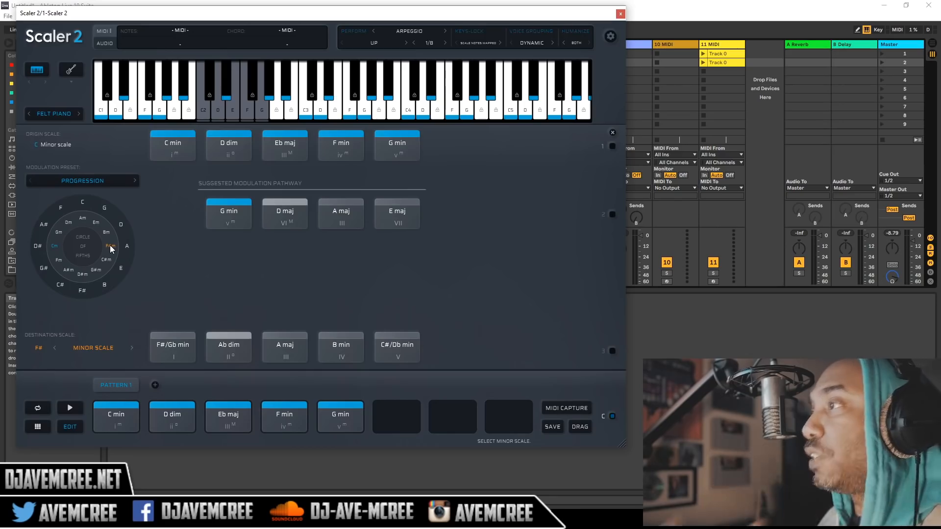
{"action": "left_click", "coordinate": [353, 215]}
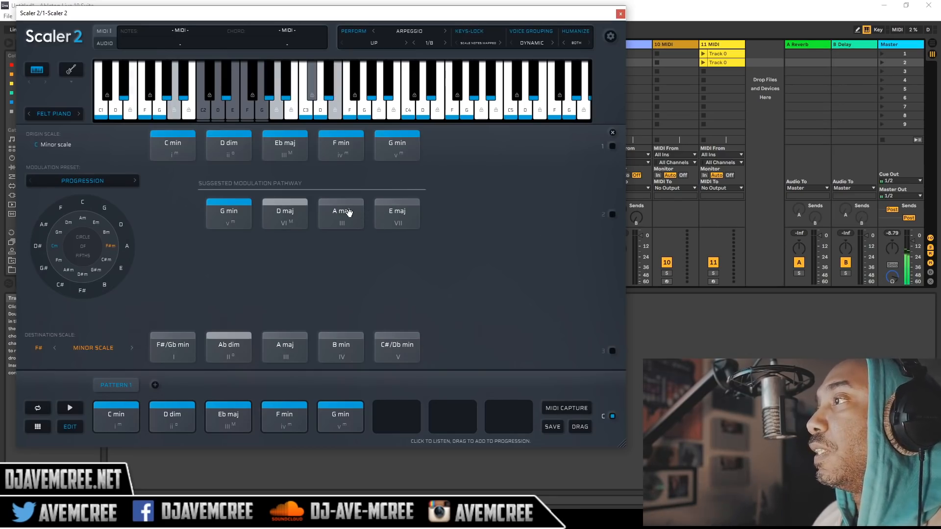
{"action": "left_click", "coordinate": [239, 205]}
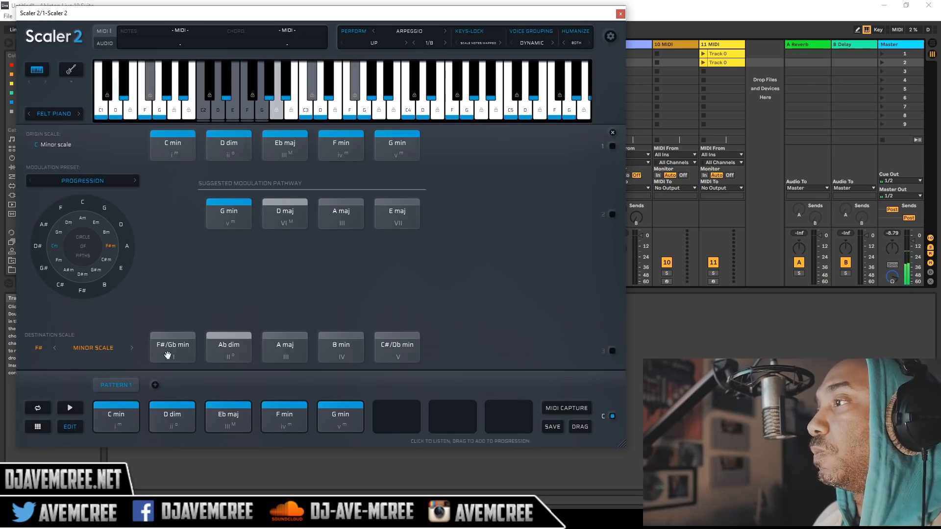
{"action": "left_click", "coordinate": [275, 355]}
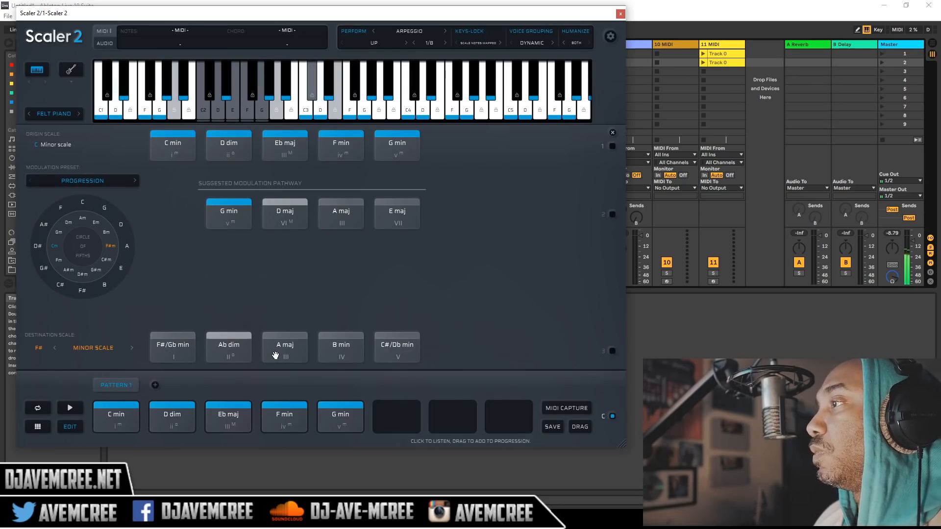
{"action": "left_click", "coordinate": [353, 355]}
{"action": "left_click", "coordinate": [404, 354]}
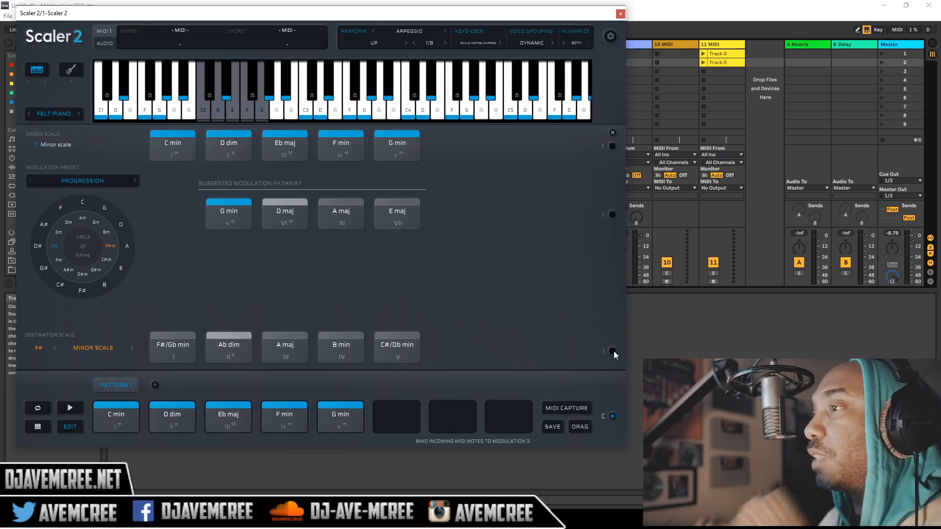
Switch the instrument display from keyboard to guitar fretboard and choose the Standard tuning.
{"action": "left_click", "coordinate": [43, 71]}
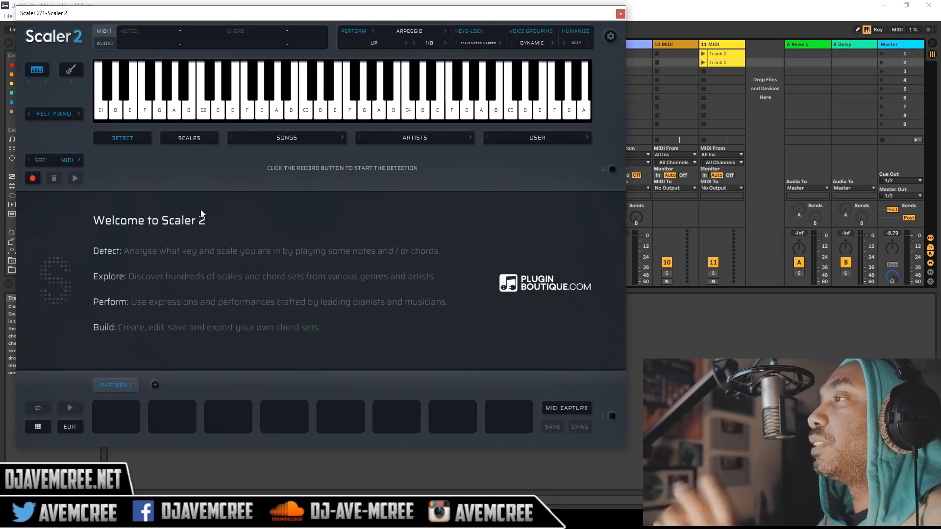
{"action": "left_click", "coordinate": [72, 71]}
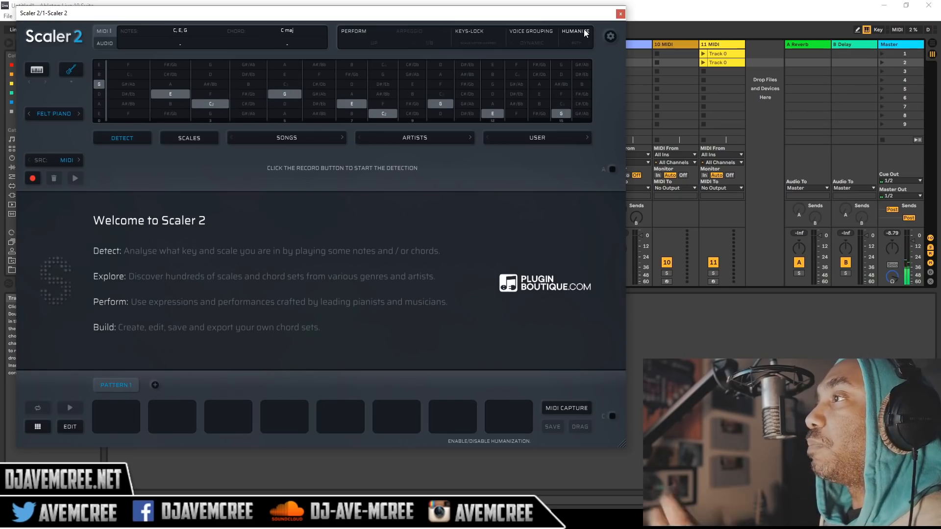
{"action": "left_click", "coordinate": [76, 84]}
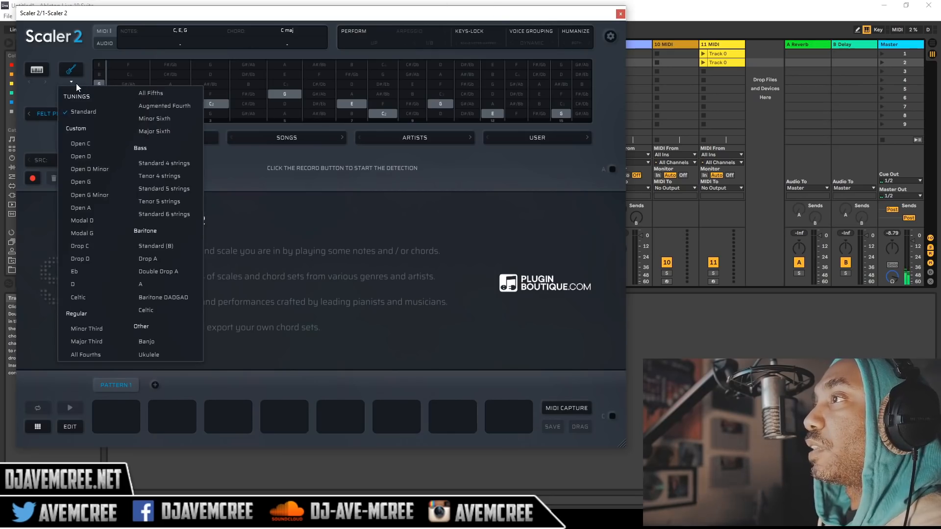
{"action": "left_click", "coordinate": [81, 112]}
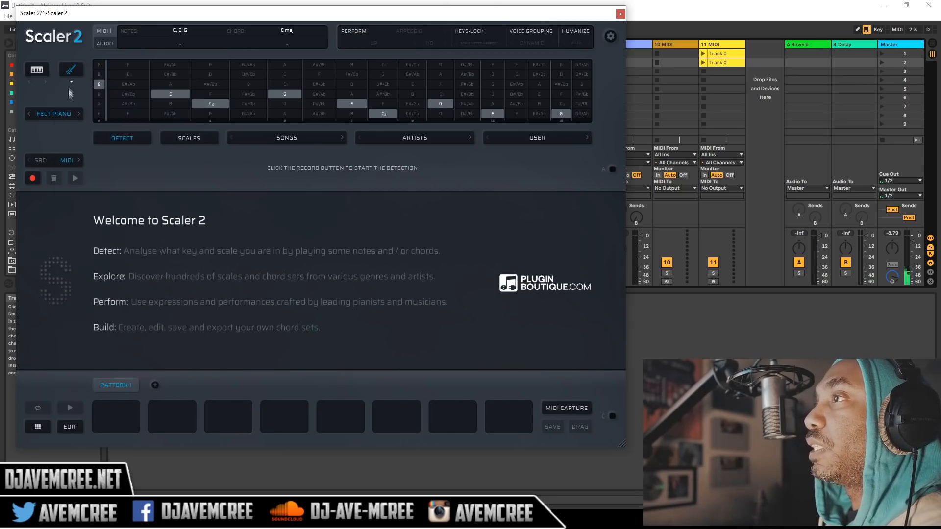